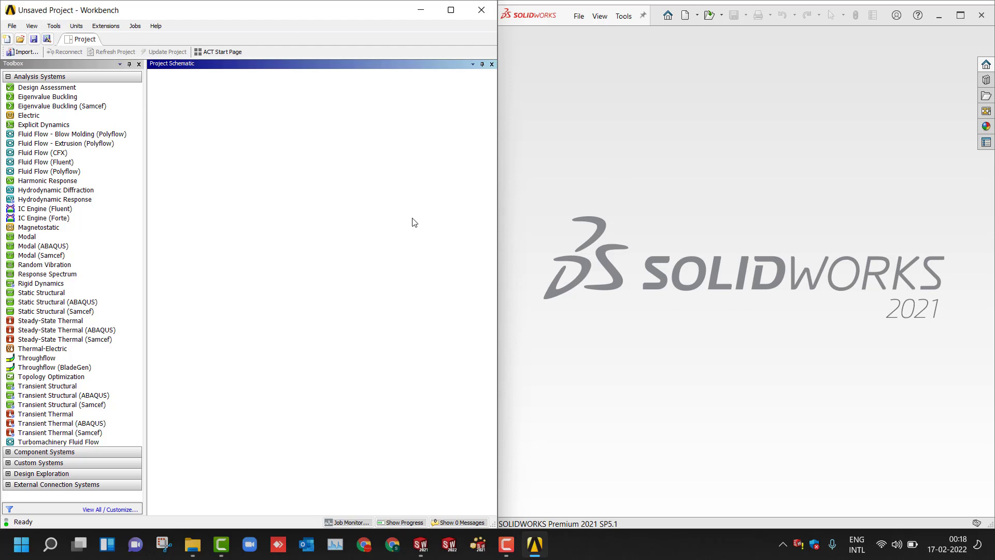
Switch to SOLIDWORKS and open the recent tuning fork.SLDPRT part.
left_click(639, 200)
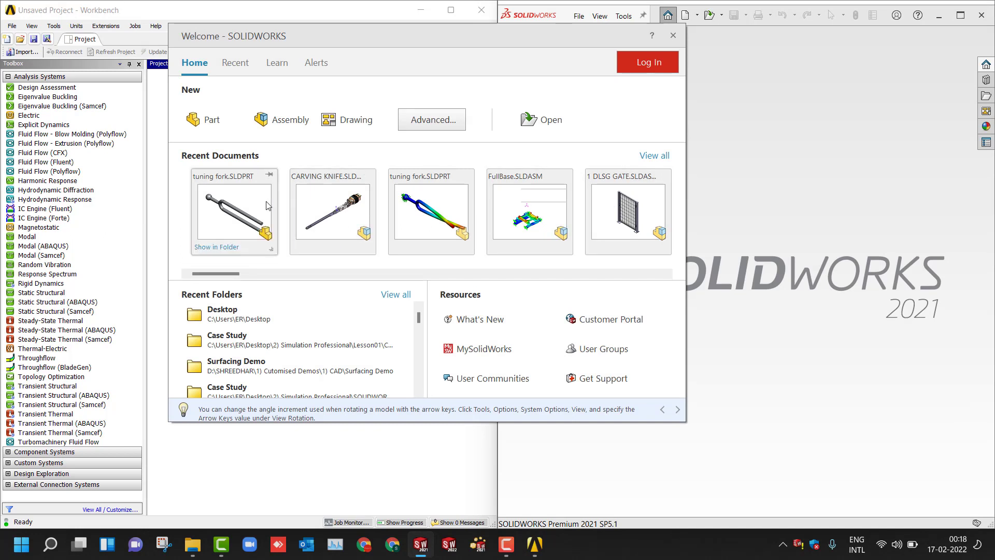
left_click(267, 204)
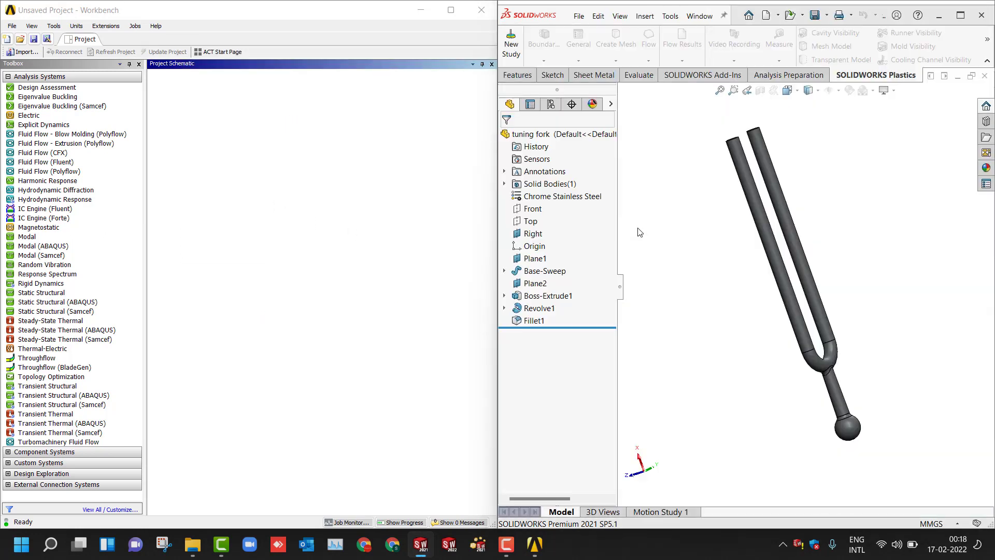
left_click(628, 293)
middle_click_drag(631, 294, 689, 160)
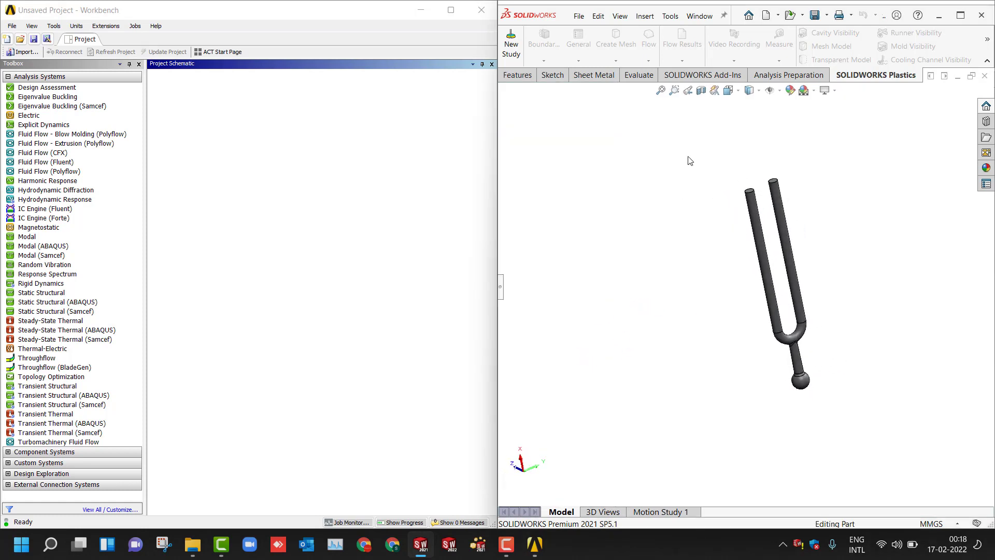
Enable the SOLIDWORKS Simulation add-in and show its commands.
left_click(702, 75)
left_click(767, 48)
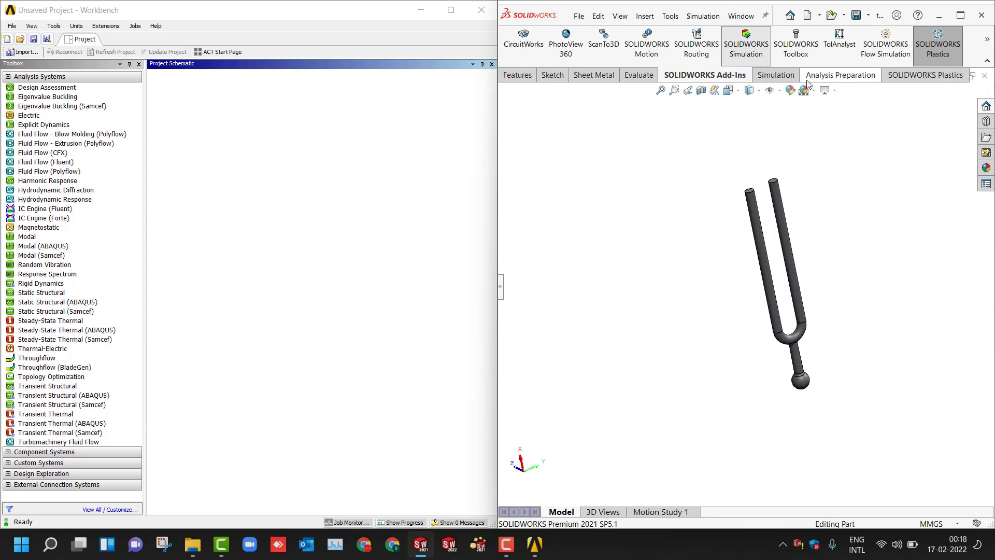
left_click(777, 78)
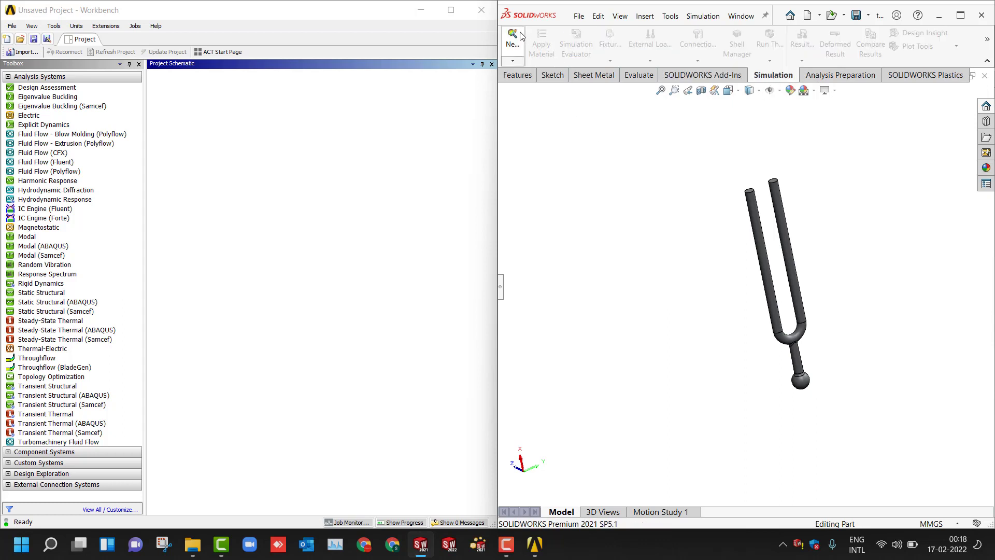
Switch to ANSYS Workbench, add a Modal analysis system to the project and import tuning fork.STEP from the Desktop as its geometry.
left_click(254, 190)
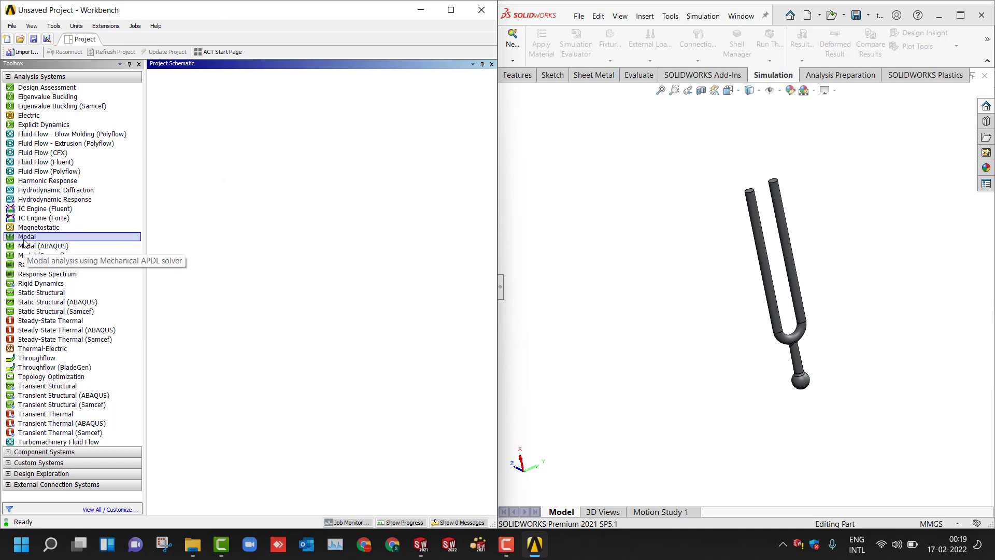
left_click_drag(24, 242, 271, 222)
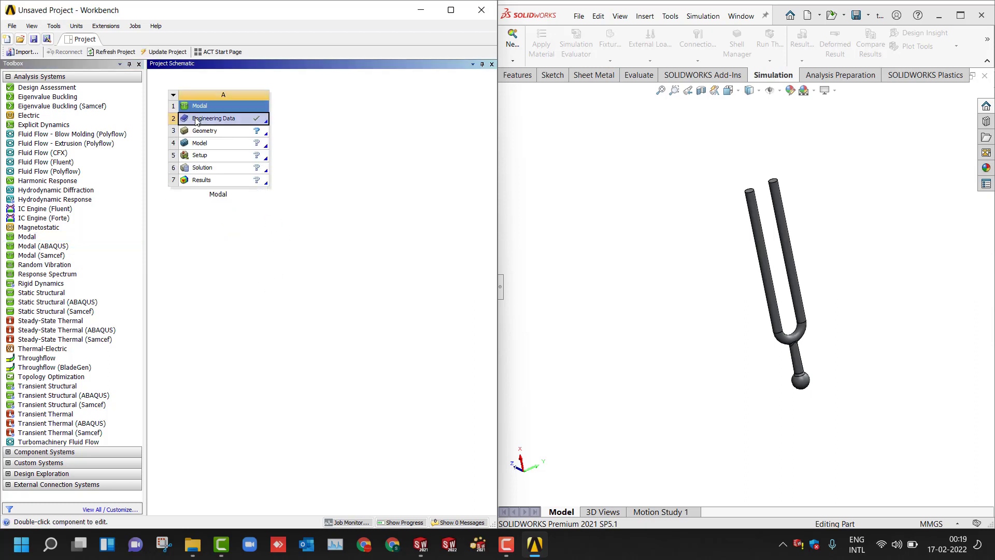
right_click(236, 138)
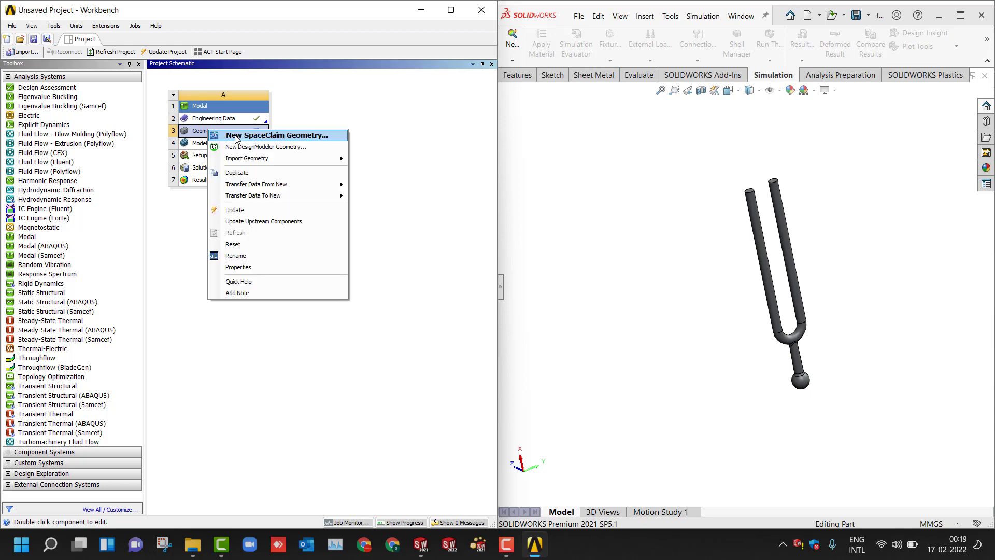
mouse_move(270, 158)
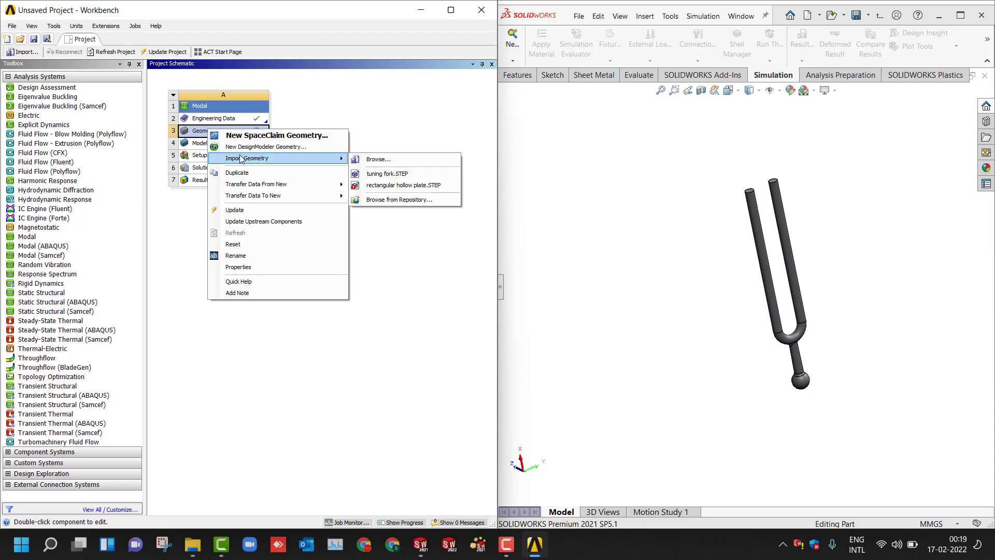
left_click(369, 159)
scroll(201, 213, "down", 5)
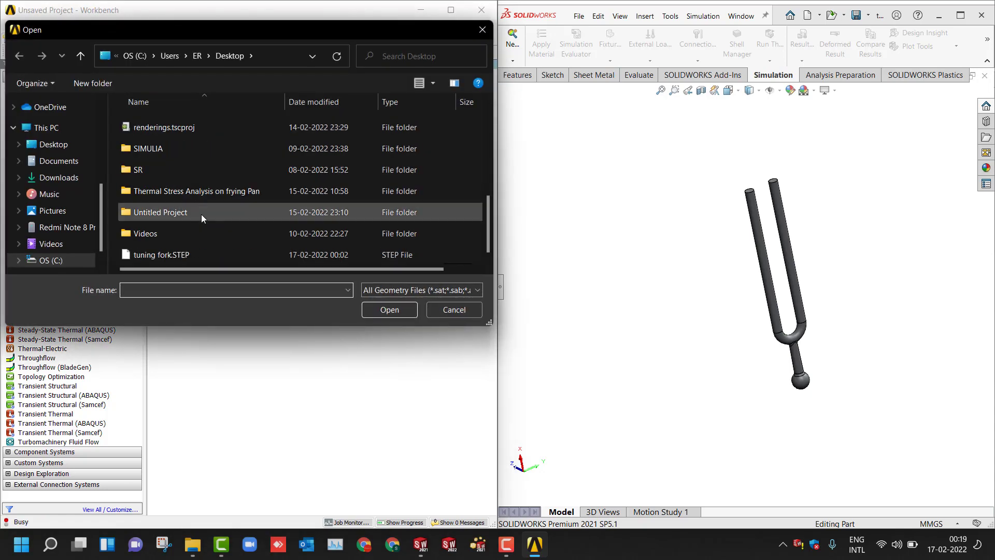
left_click(203, 254)
left_click(384, 308)
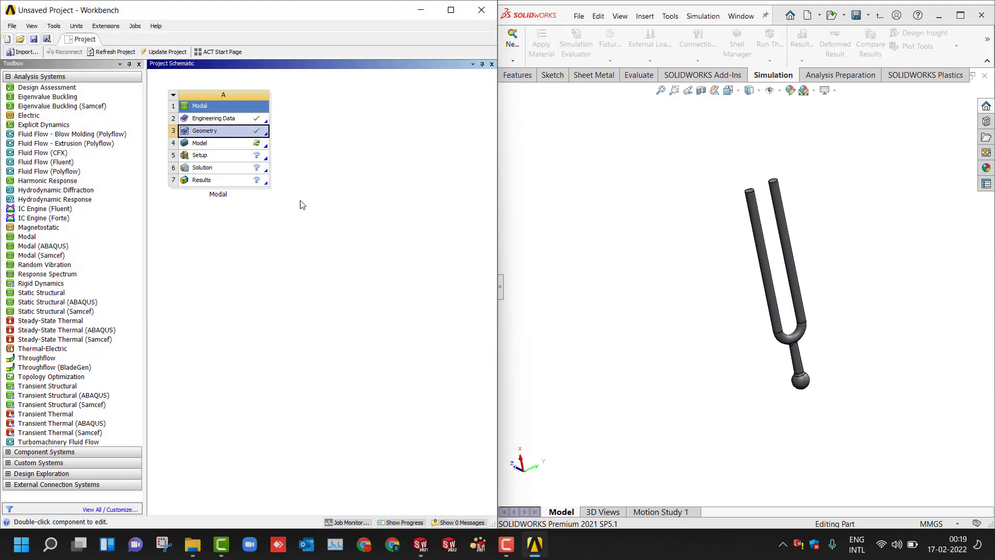
Open the Modal system's Engineering Data for editing and collapse the Physical Properties group.
left_click(235, 148)
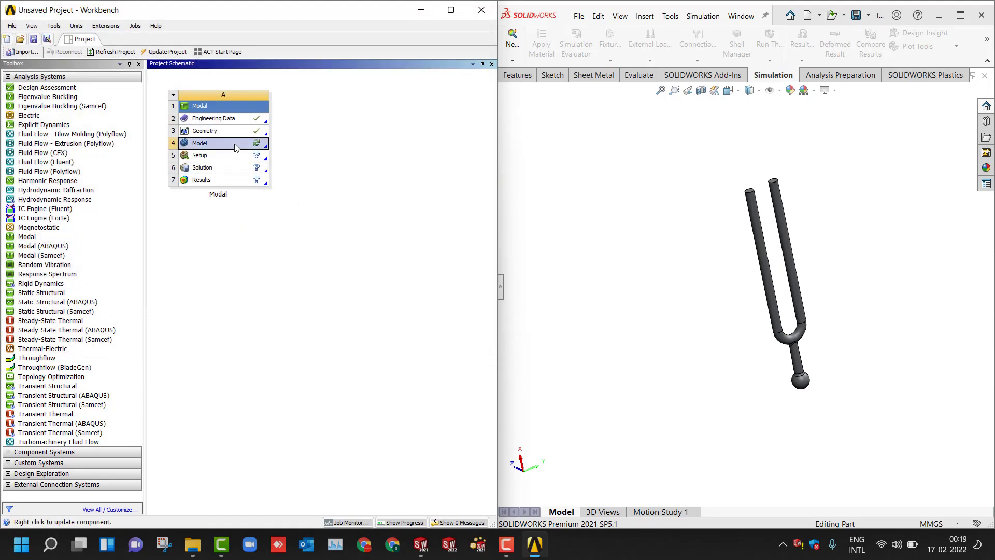
left_click(216, 120)
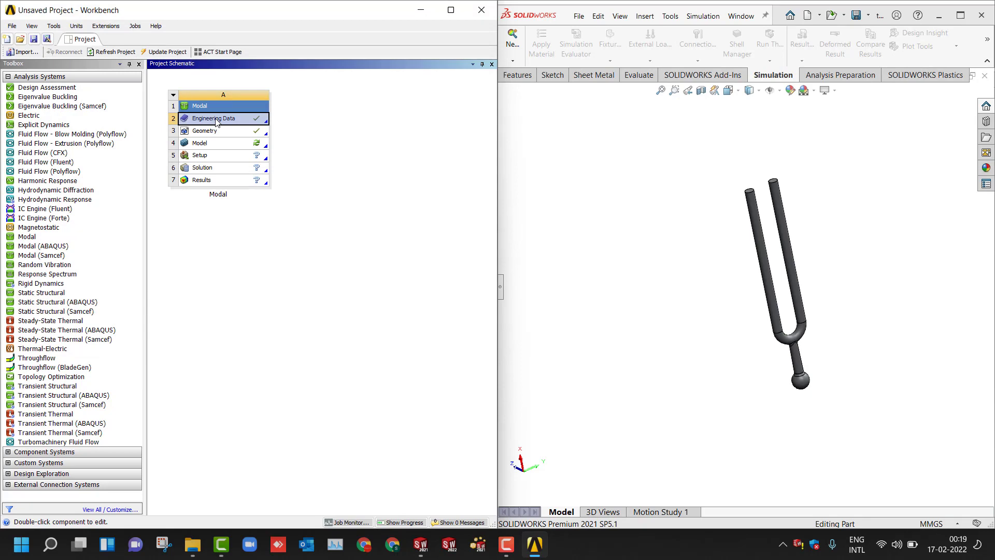
right_click(216, 121)
left_click(239, 129)
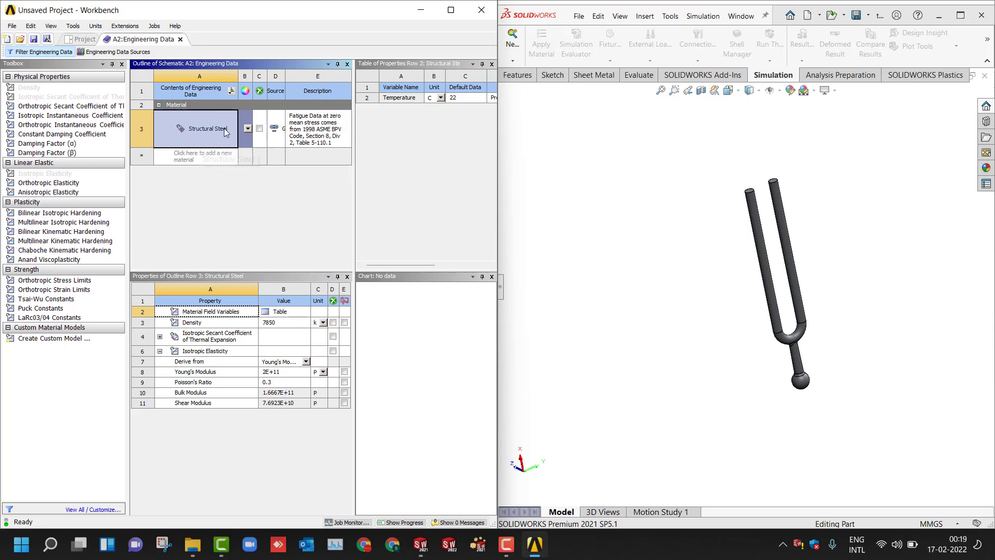
left_click(8, 77)
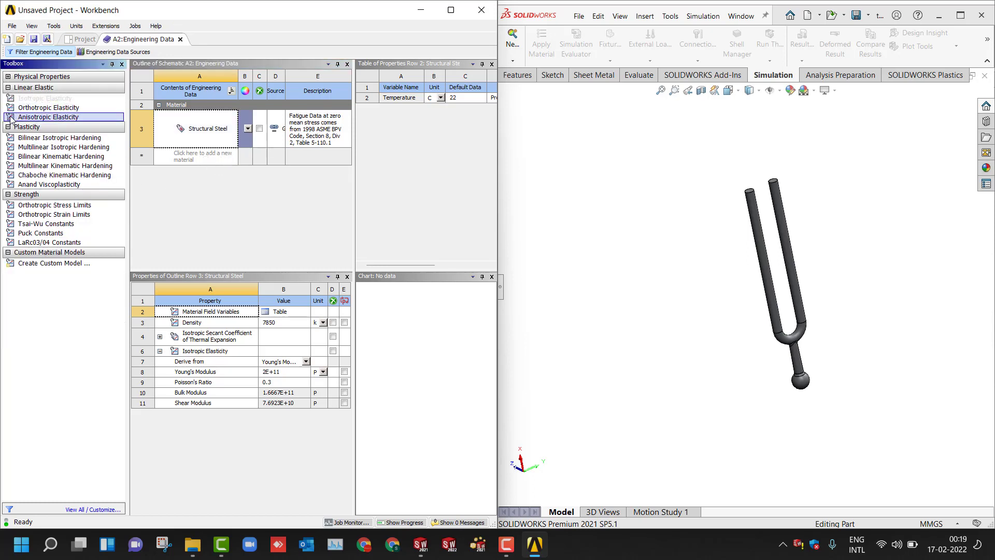
Switch to SOLIDWORKS and open the material properties of the part's Chrome Stainless Steel.
left_click(647, 319)
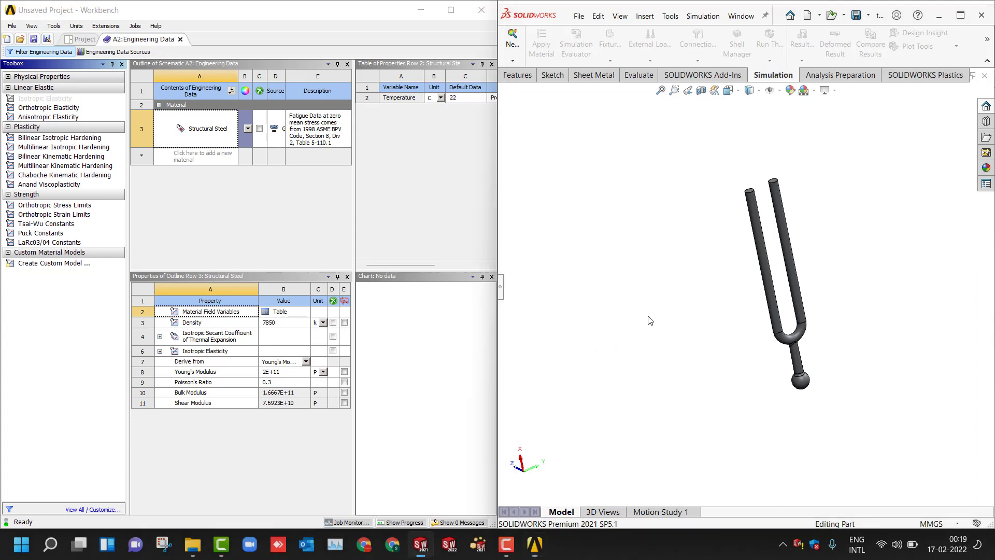
left_click(502, 286)
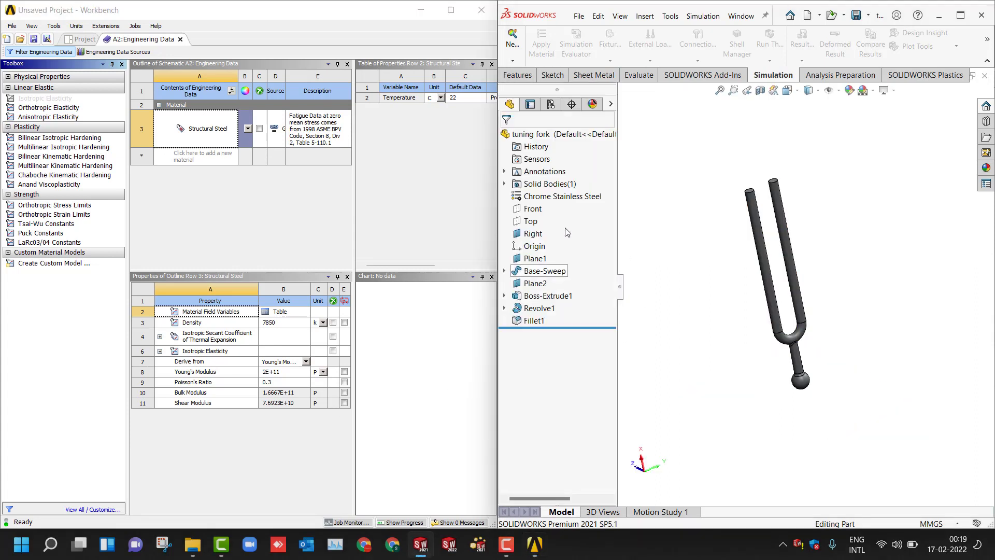
left_click(547, 199)
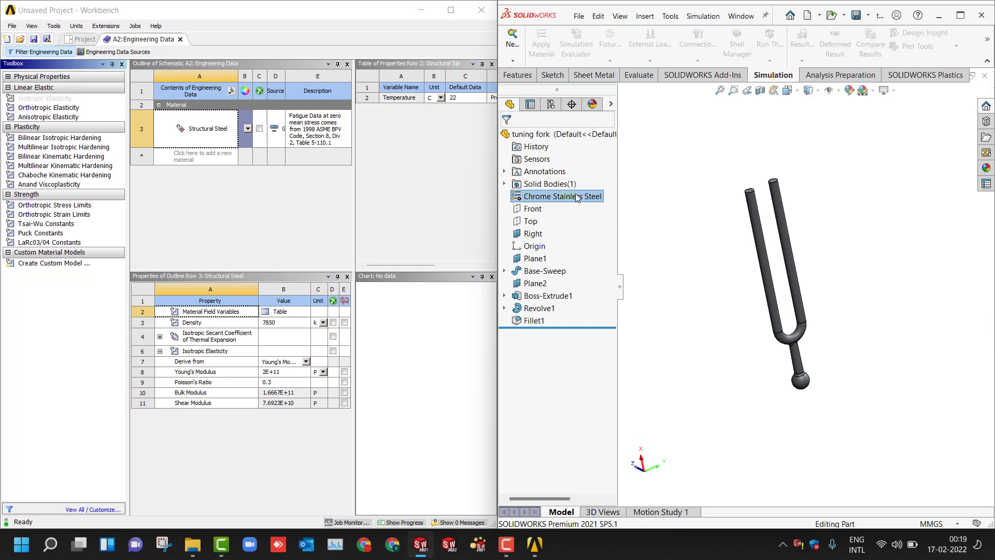
right_click(581, 200)
left_click(609, 203)
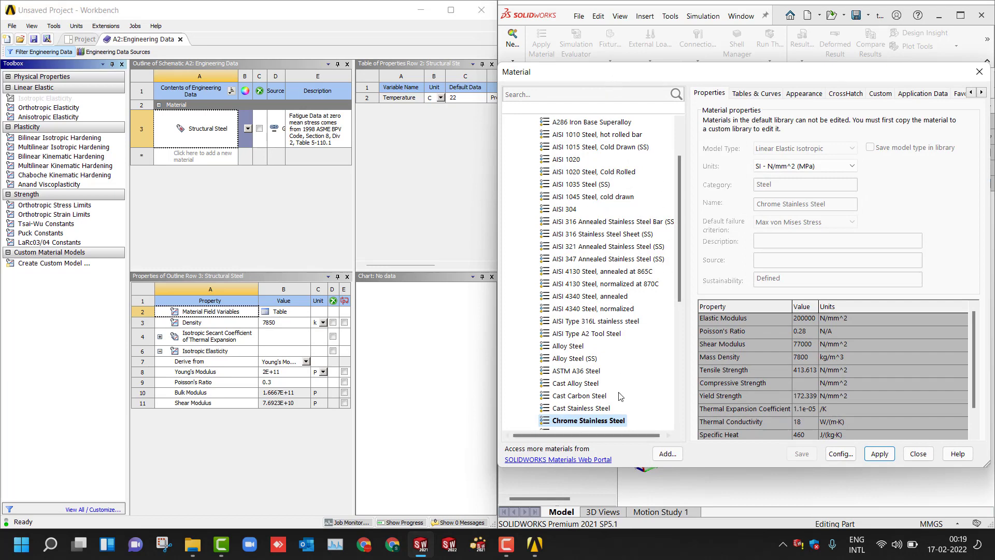
In Workbench, set the Structural Steel's Poisson's ratio to 0.28 and its density to 7800 kg/m³.
left_click(277, 383)
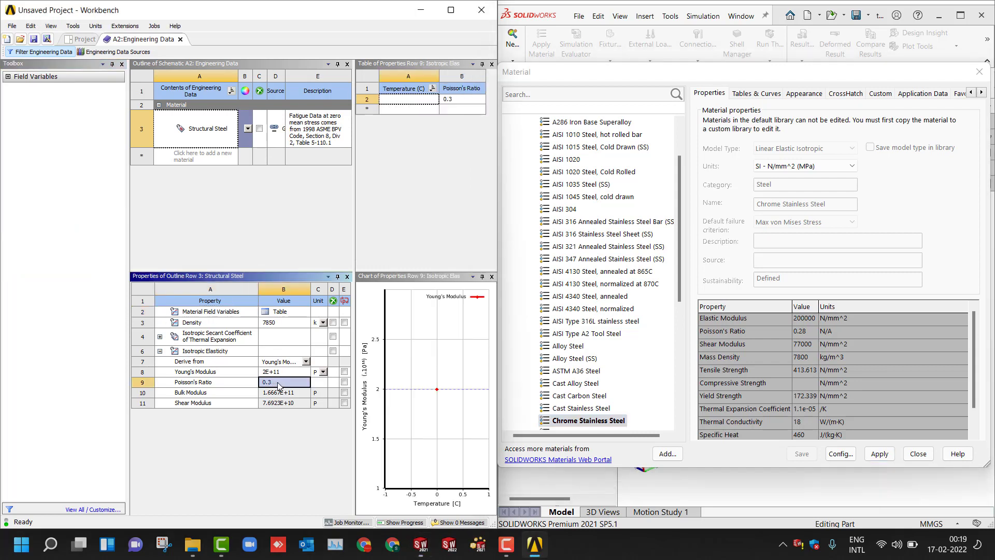
left_click(277, 383)
key("Return")
left_click(281, 325)
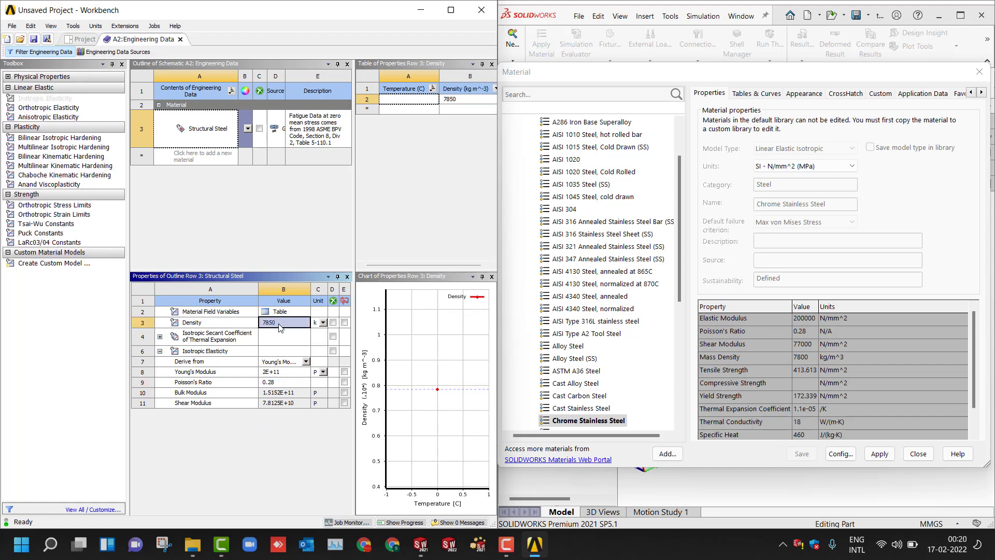
left_click(281, 326)
type("78")
left_click(254, 446)
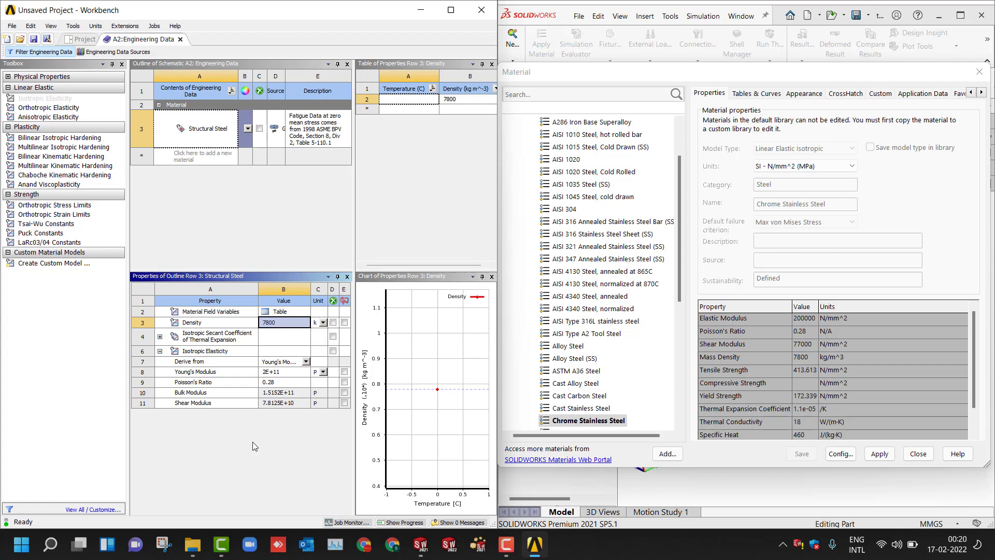
Close the SOLIDWORKS material dialog and return to the Workbench project schematic.
left_click(208, 139)
left_click(979, 72)
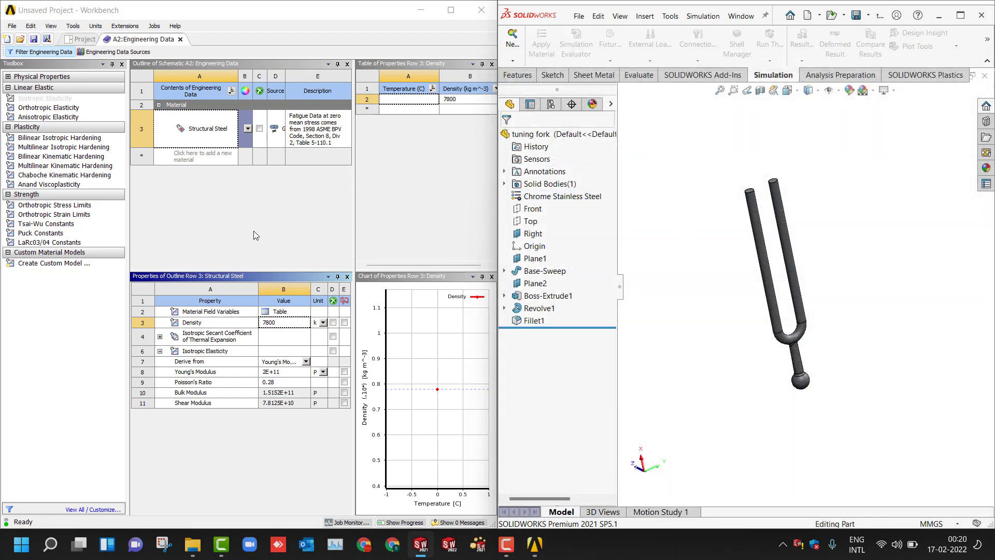
left_click(209, 187)
left_click(82, 39)
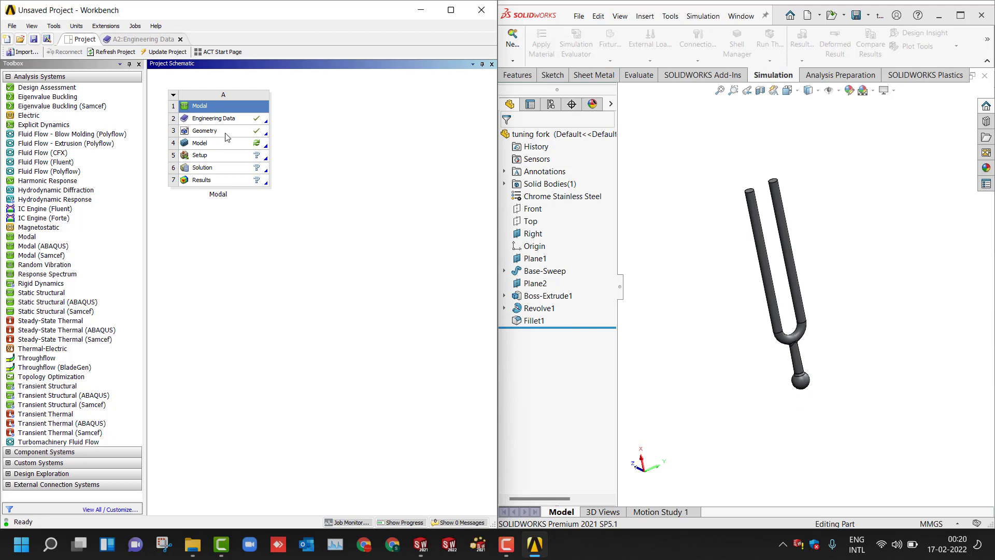
Open the Modal system's Model for editing in ANSYS Mechanical.
scroll(766, 296, "down", 3)
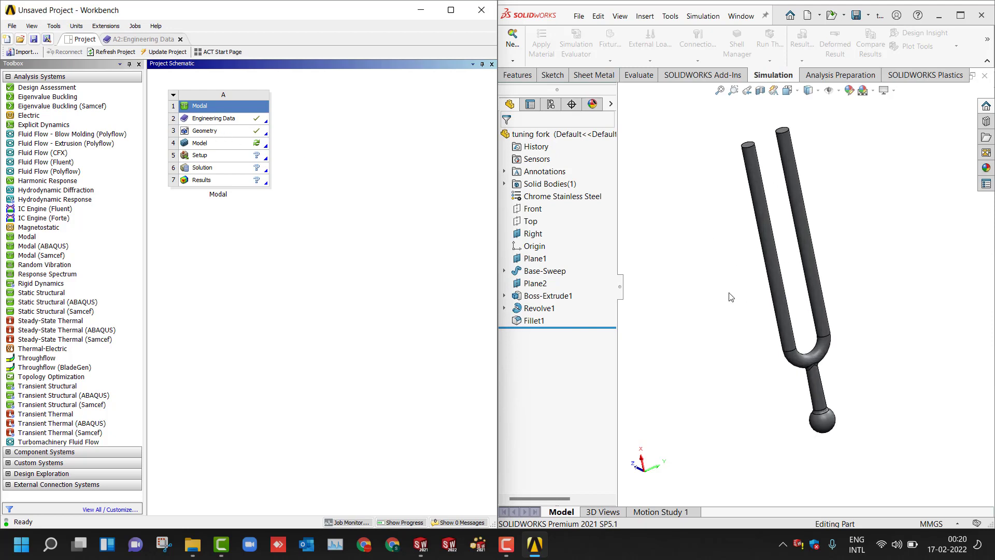
left_click(211, 143)
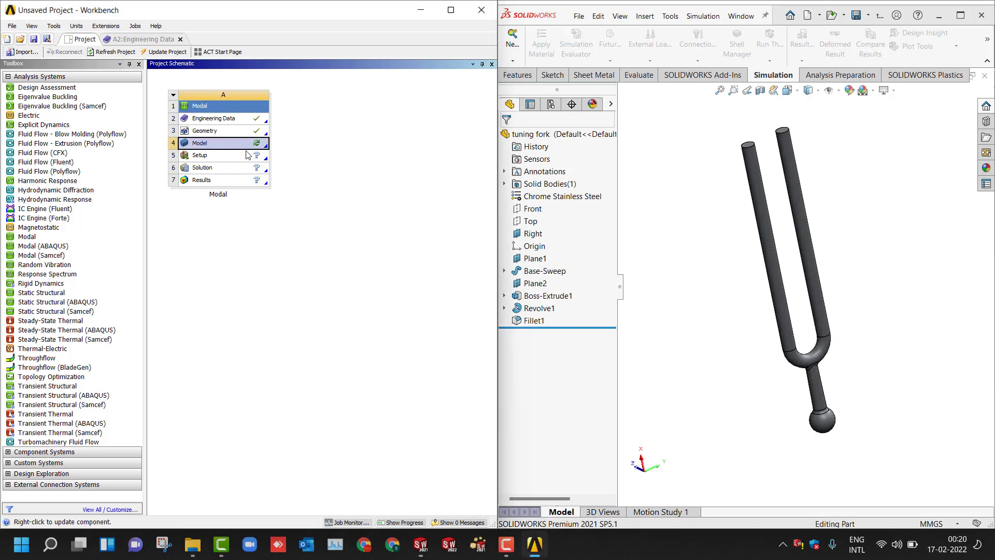
right_click(213, 143)
left_click(228, 149)
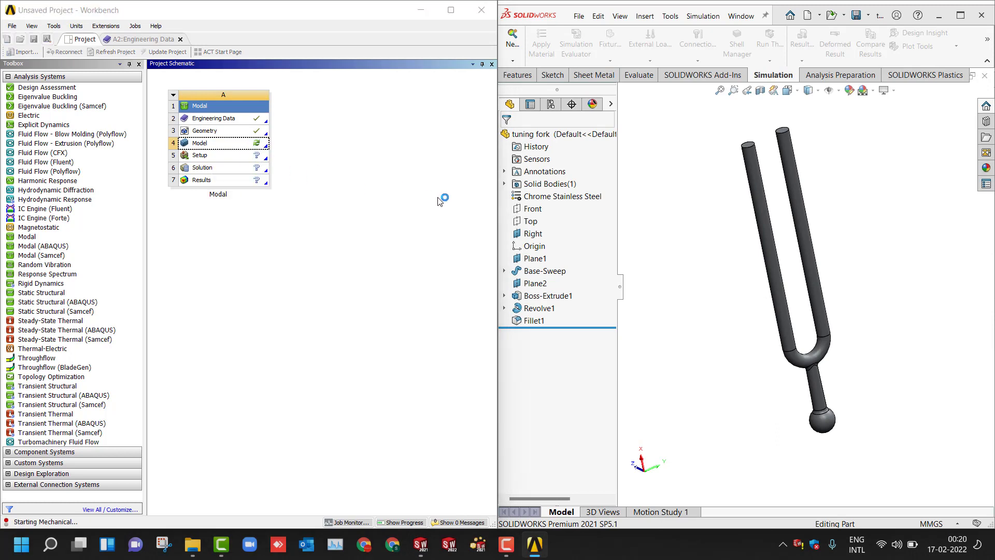
Switch to SOLIDWORKS and create a new Frequency simulation study for the tuning fork.
left_click(513, 43)
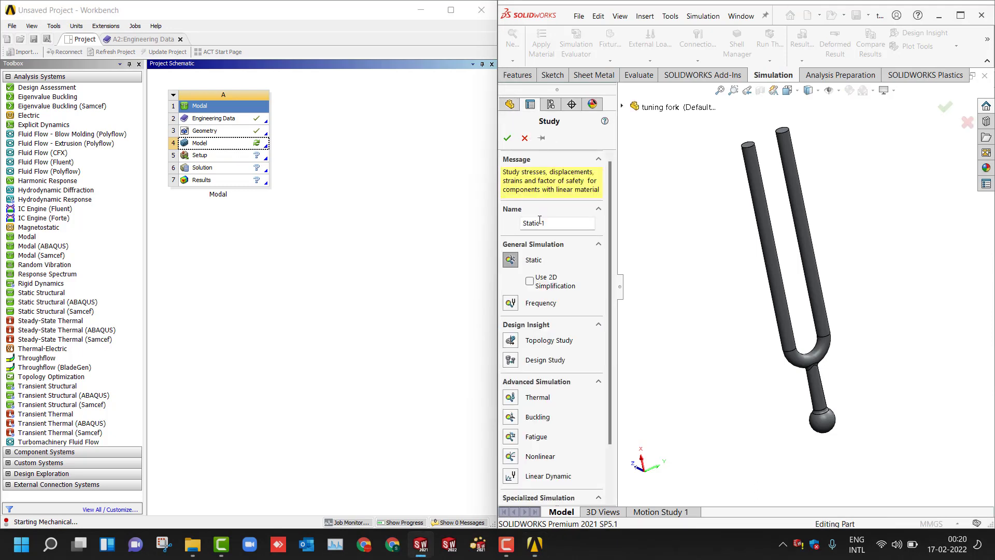
left_click(532, 302)
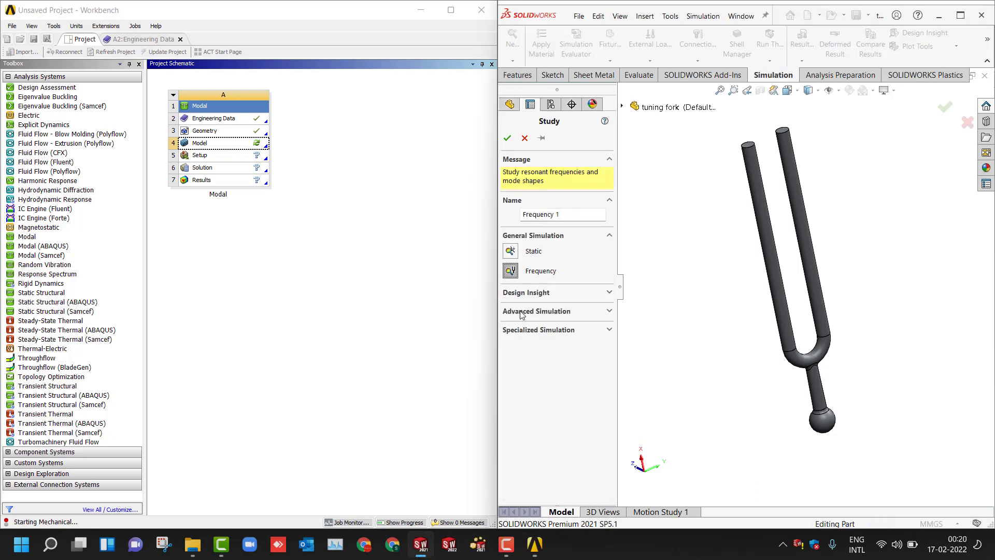
left_click(508, 138)
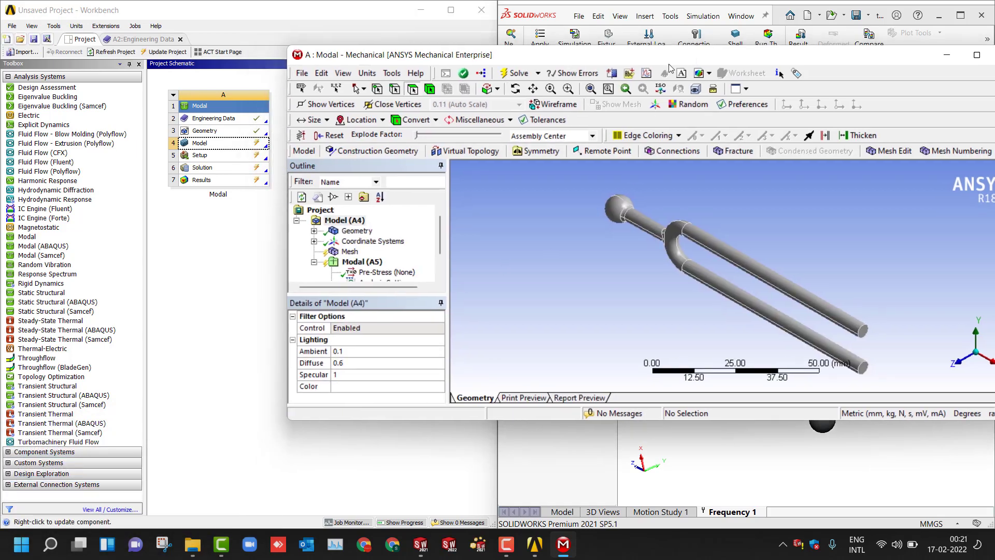
Tile the ANSYS Mechanical window beside SOLIDWORKS and orient the tuning fork with its prongs upward.
left_click_drag(668, 68, 0, 171)
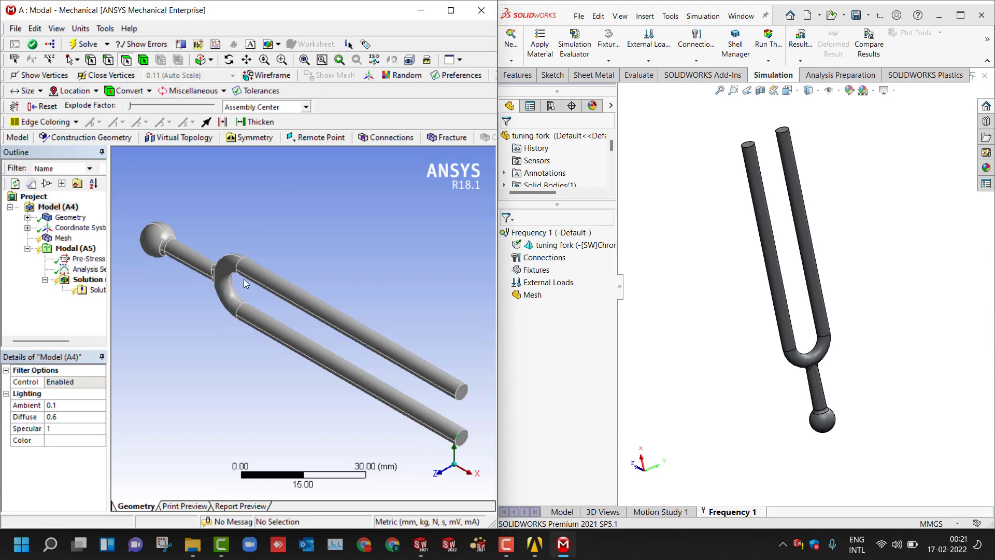
middle_click_drag(244, 283, 246, 362)
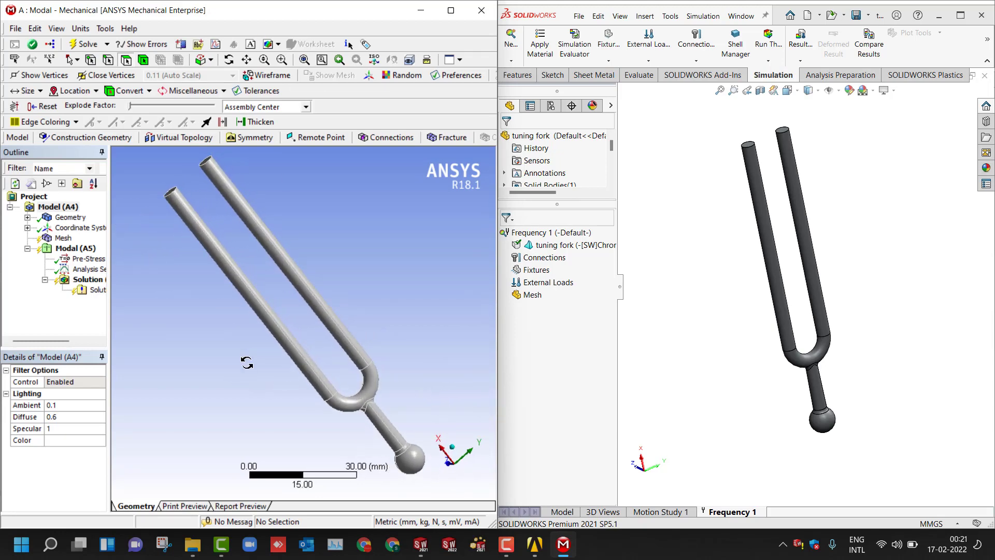
Widen the outline and details area and set the mesh's element order to Quadratic.
left_click(62, 238)
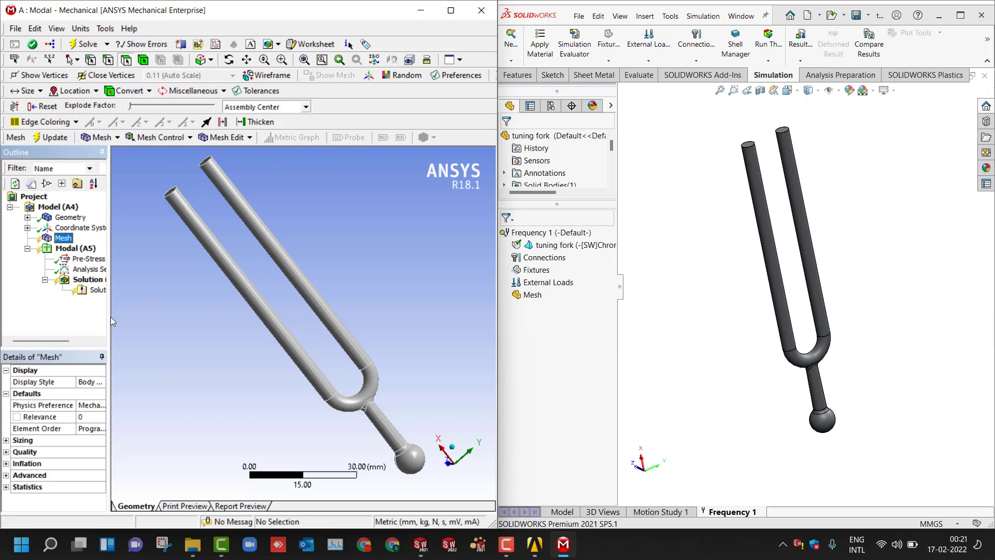
left_click_drag(111, 320, 218, 321)
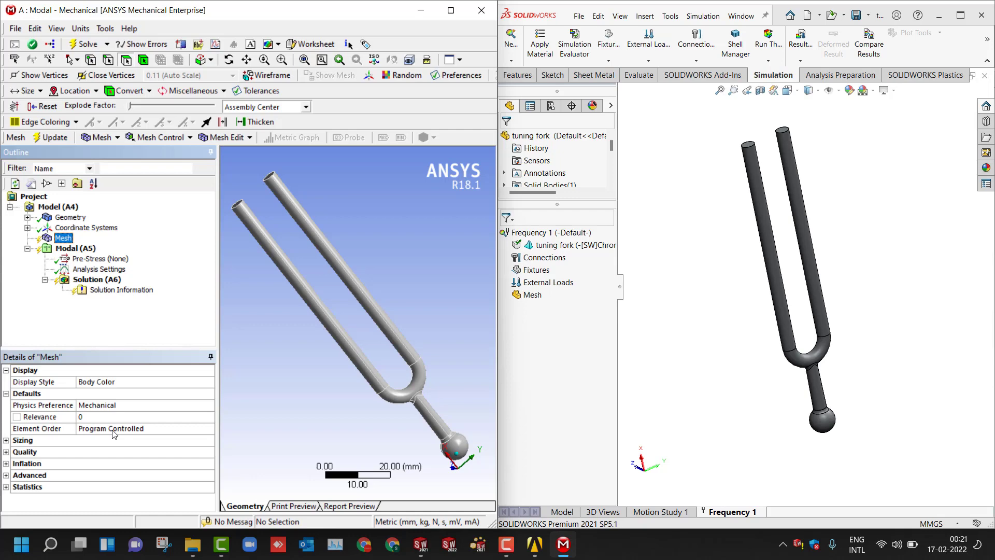
left_click(45, 430)
left_click(130, 429)
left_click(131, 454)
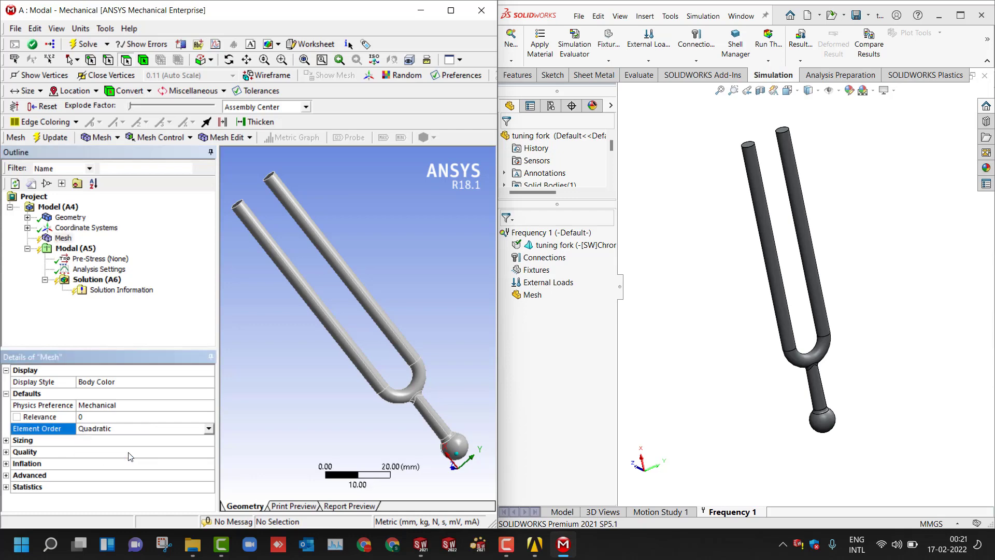
Switch to SOLIDWORKS and mesh the tuning fork in the Frequency study with the mesh density reset to its default.
left_click(543, 286)
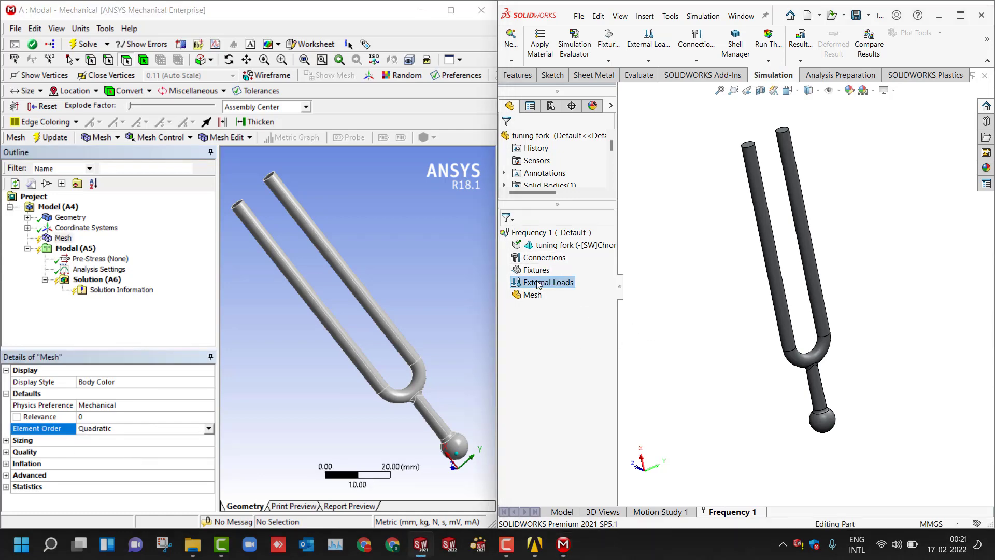
right_click(528, 296)
left_click(567, 339)
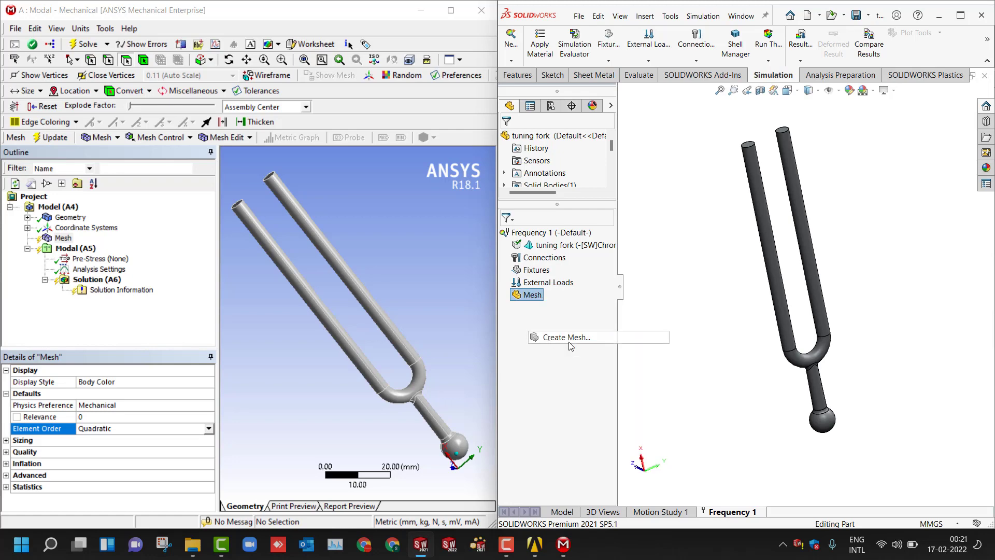
left_click(558, 234)
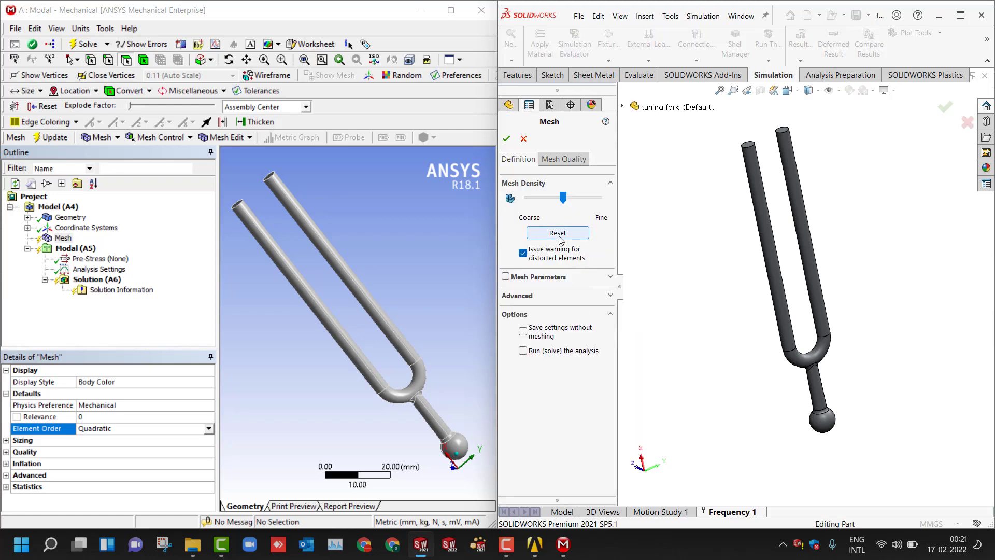
left_click(506, 139)
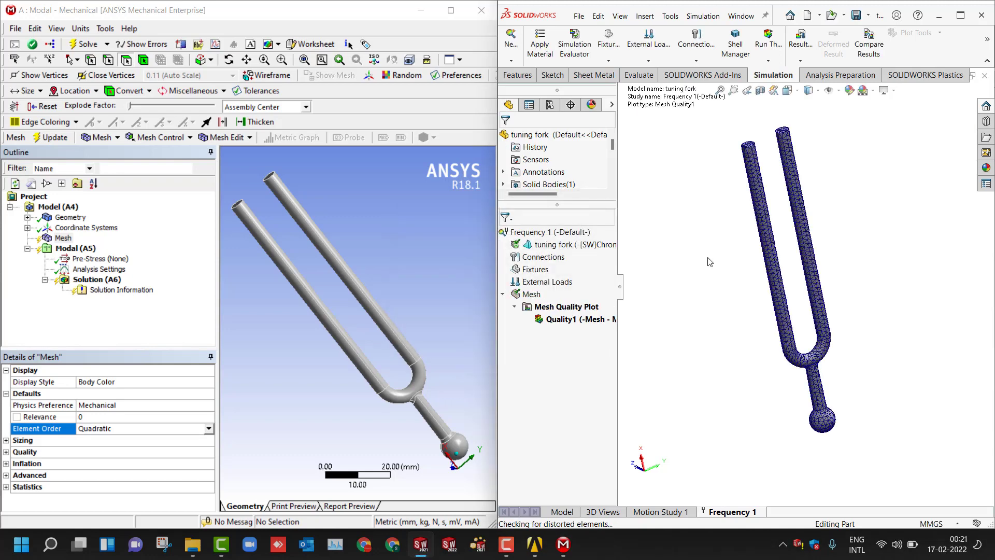
Switch to ANSYS Mechanical, set the mesh's Relevance Center to Fine and generate the mesh.
left_click(6, 441)
left_click(123, 503)
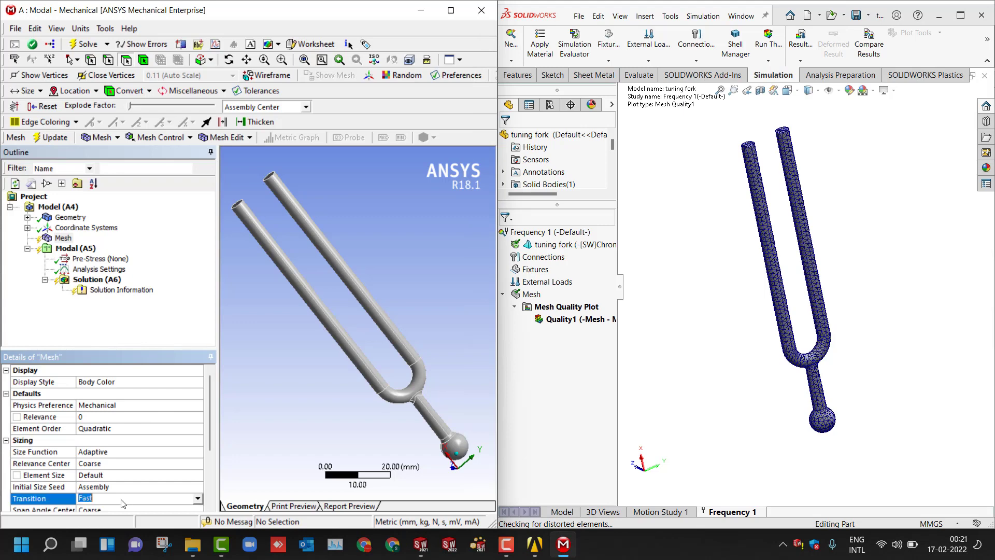
left_click(160, 463)
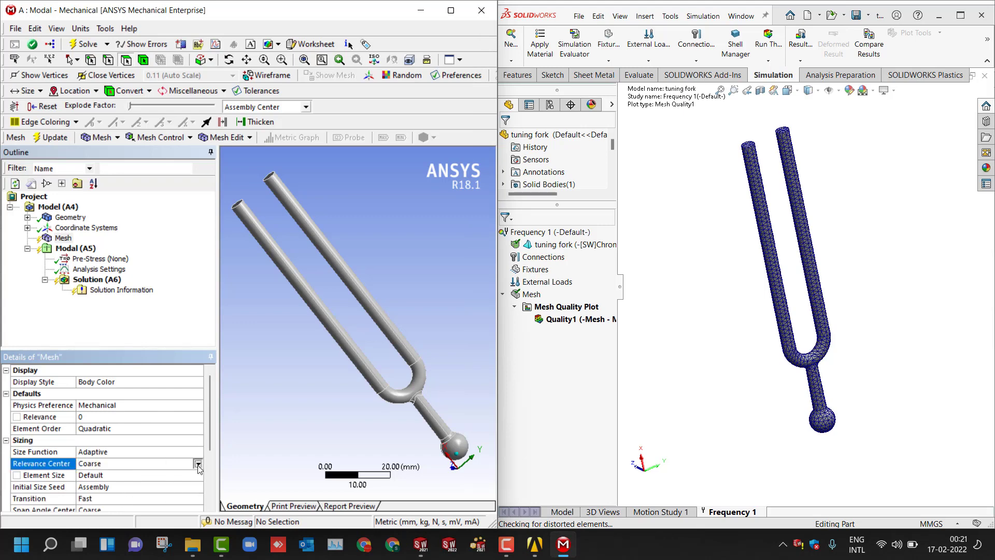
left_click(163, 464)
left_click(168, 491)
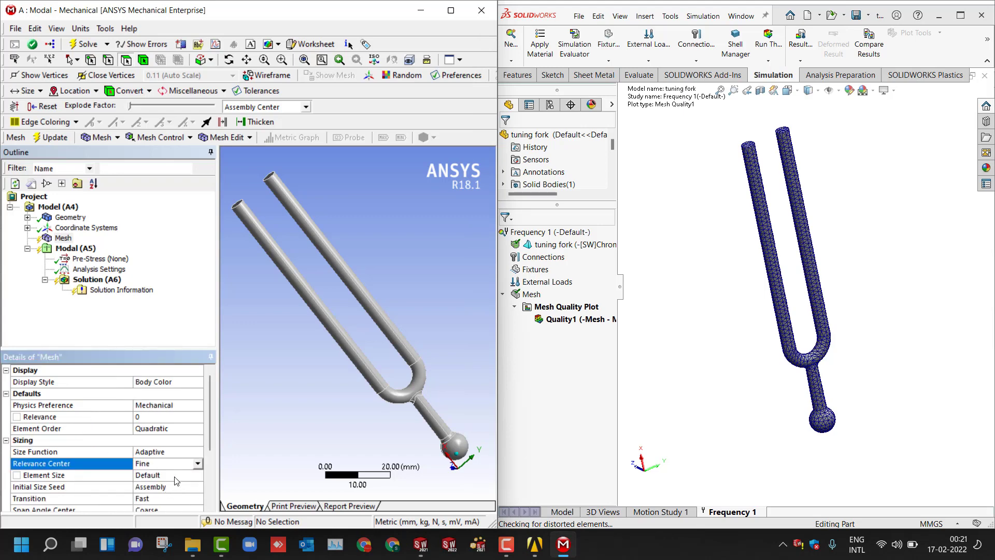
left_click_drag(209, 454, 209, 474)
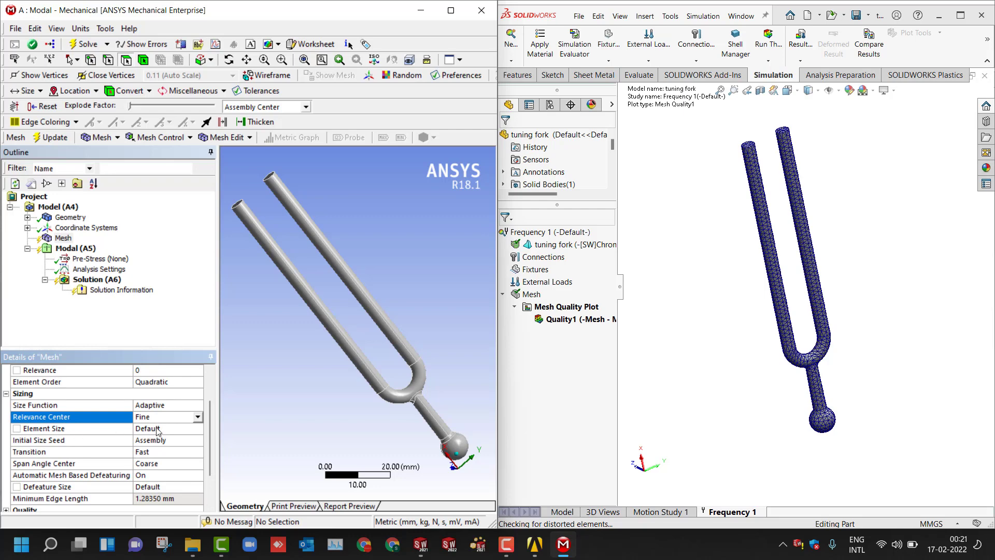
right_click(61, 237)
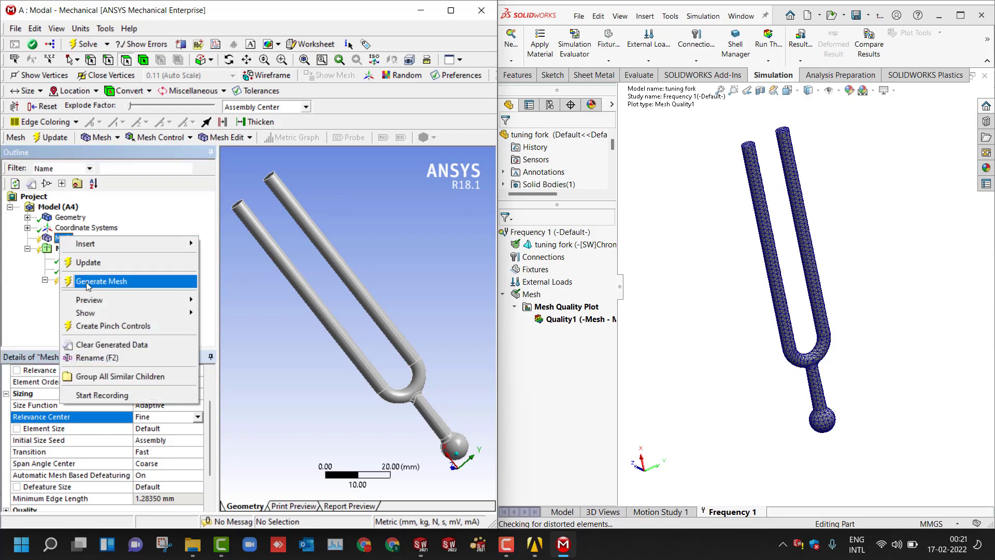
left_click(88, 281)
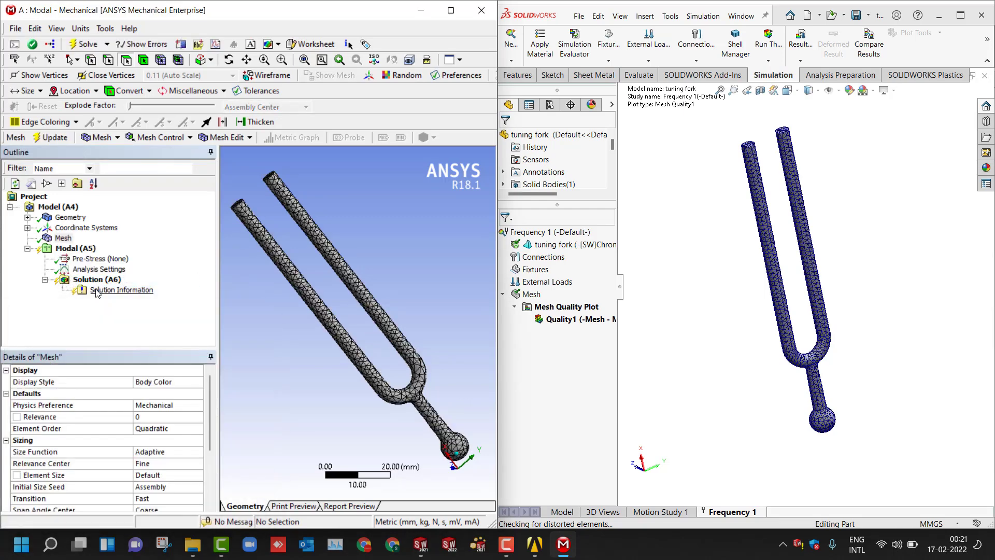
Set the mesh's Size Function to Curvature and regenerate the tuning fork's mesh.
left_click(189, 453)
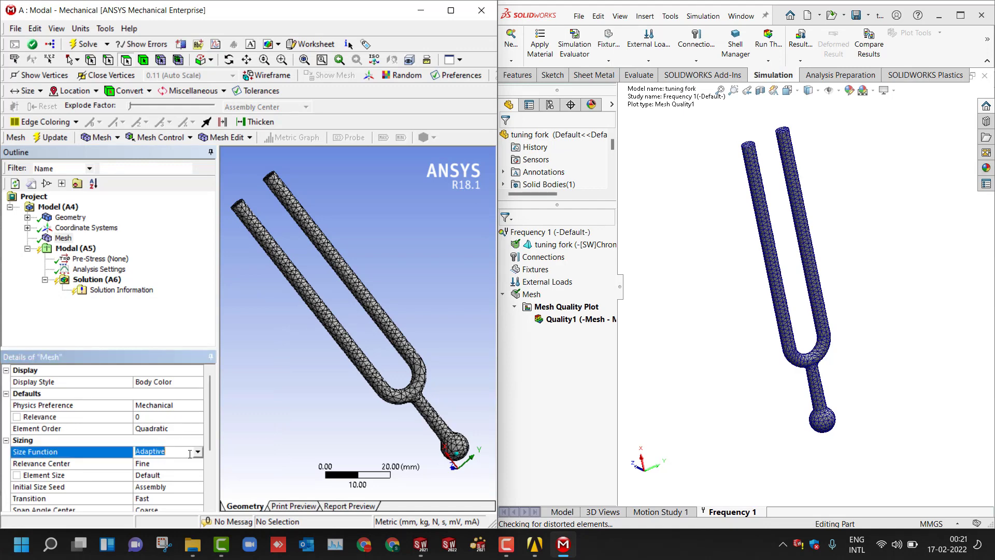
left_click(197, 454)
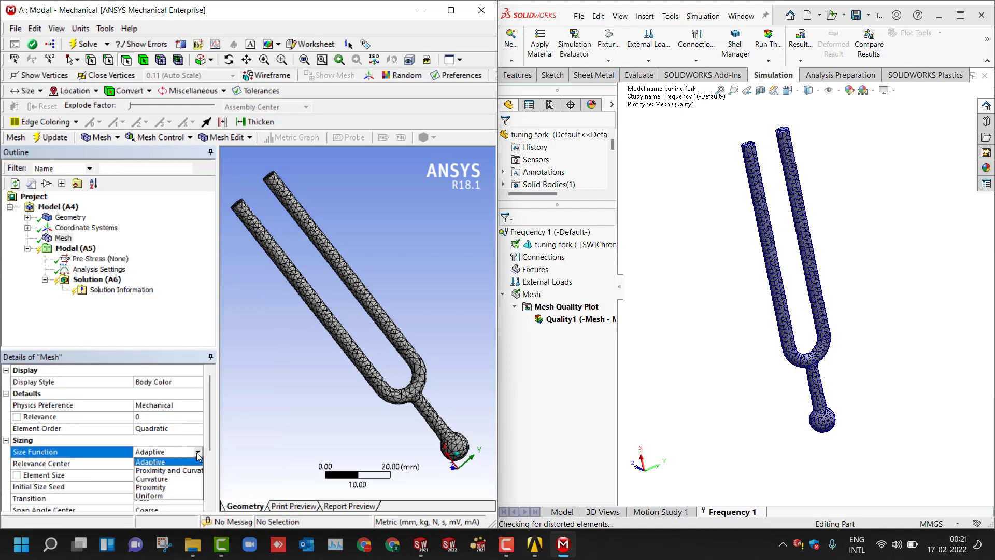
left_click(177, 487)
left_click(64, 237)
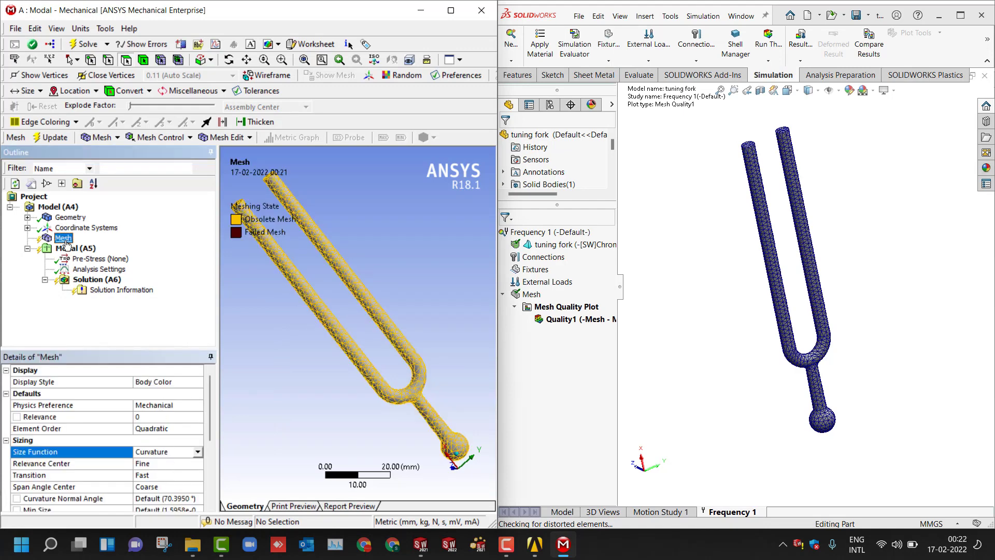
right_click(63, 238)
left_click(100, 286)
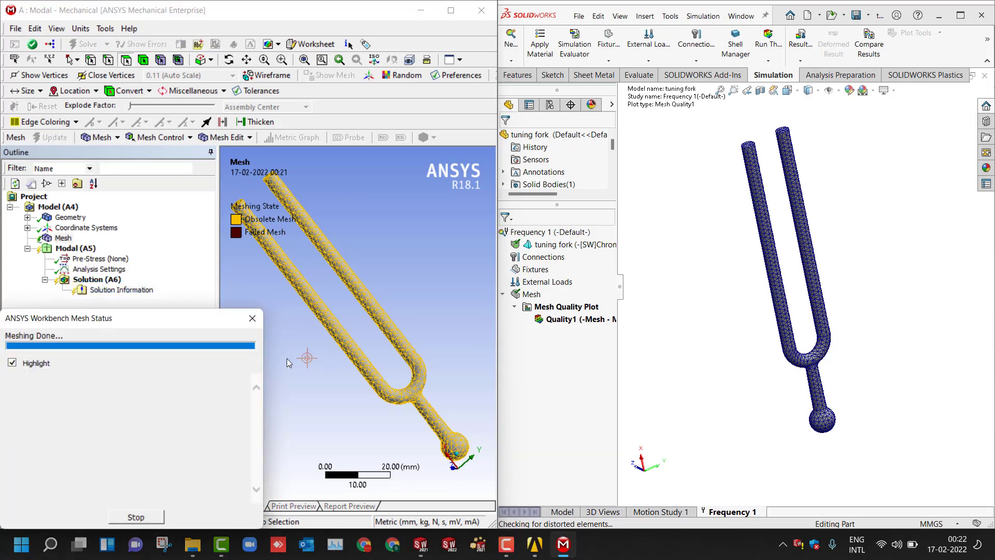
scroll(289, 360, "down", 2)
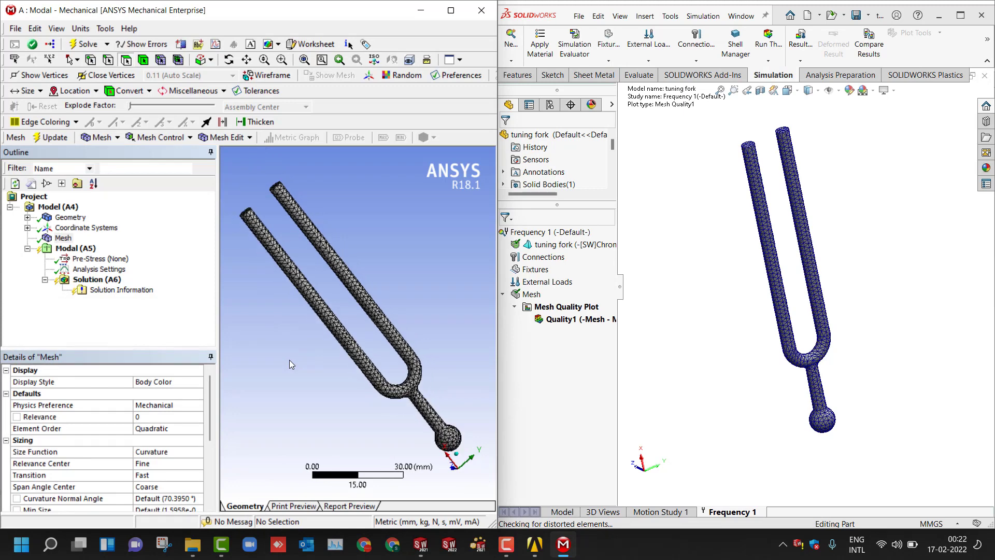
middle_click_drag(289, 360, 282, 337)
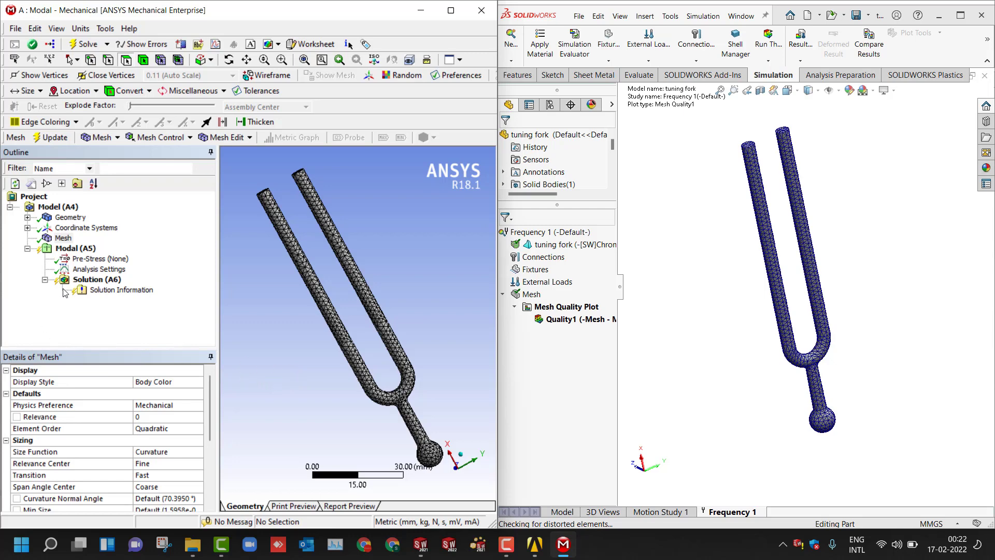
Set the modal analysis's Max Modes to Find to 5 and solve it.
left_click(87, 260)
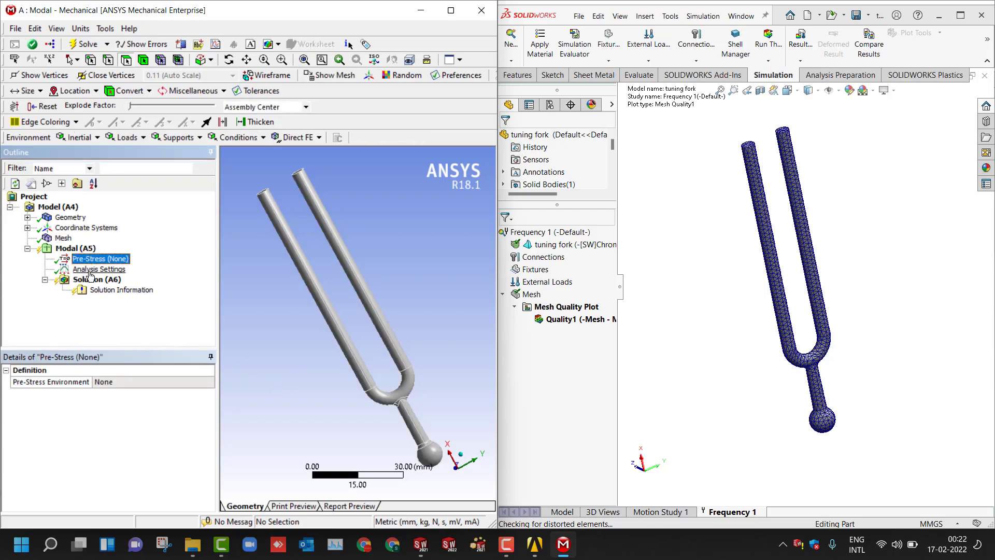
left_click(89, 271)
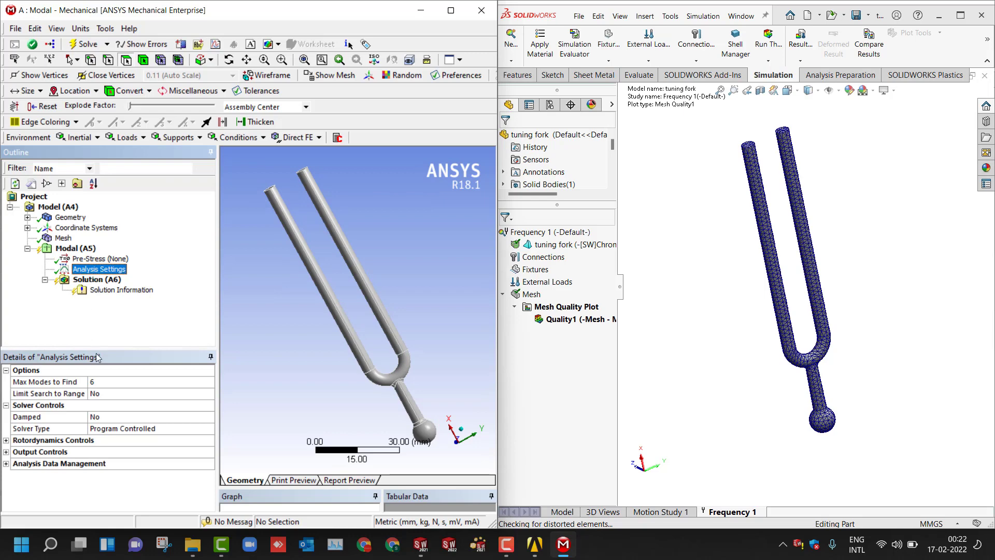
left_click(107, 384)
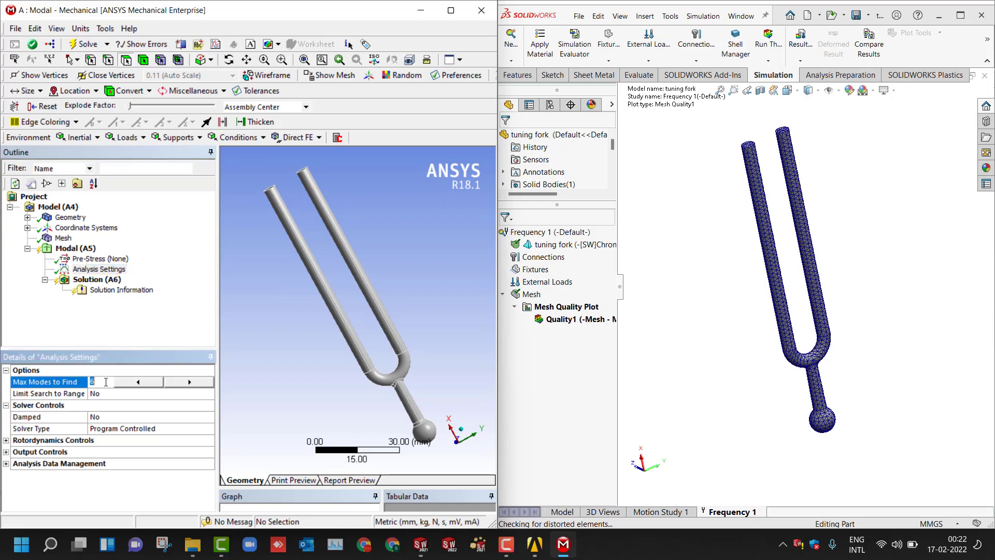
left_click(138, 382)
left_click(98, 334)
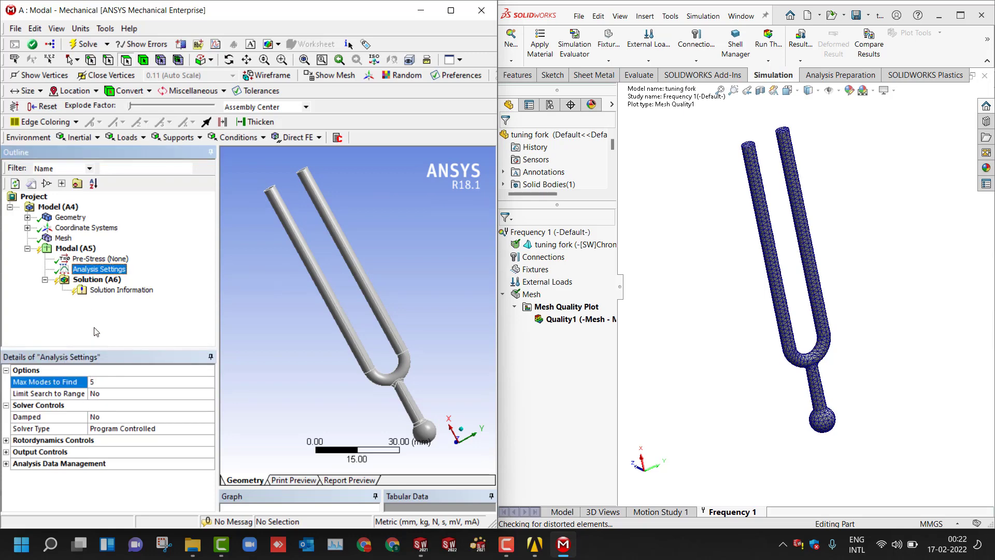
right_click(83, 284)
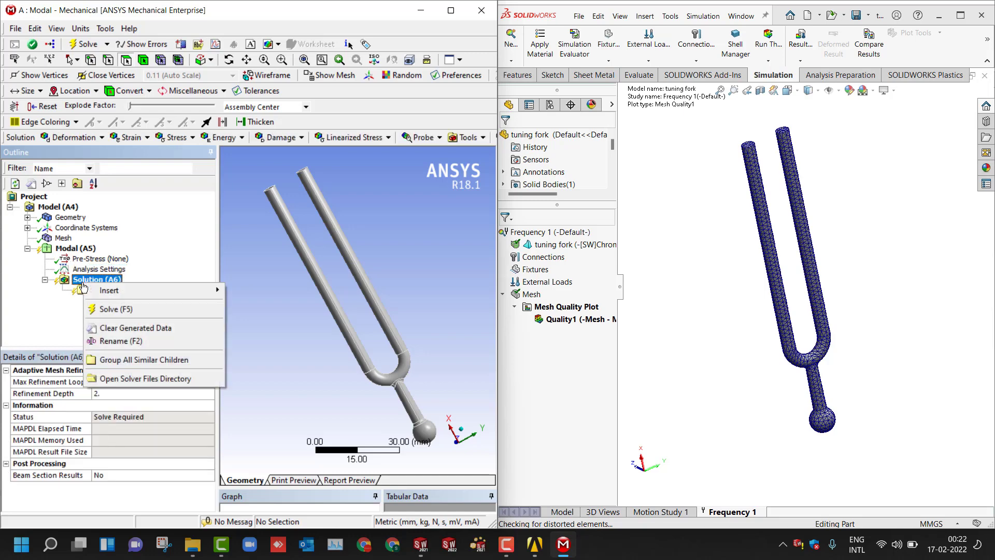
left_click(120, 305)
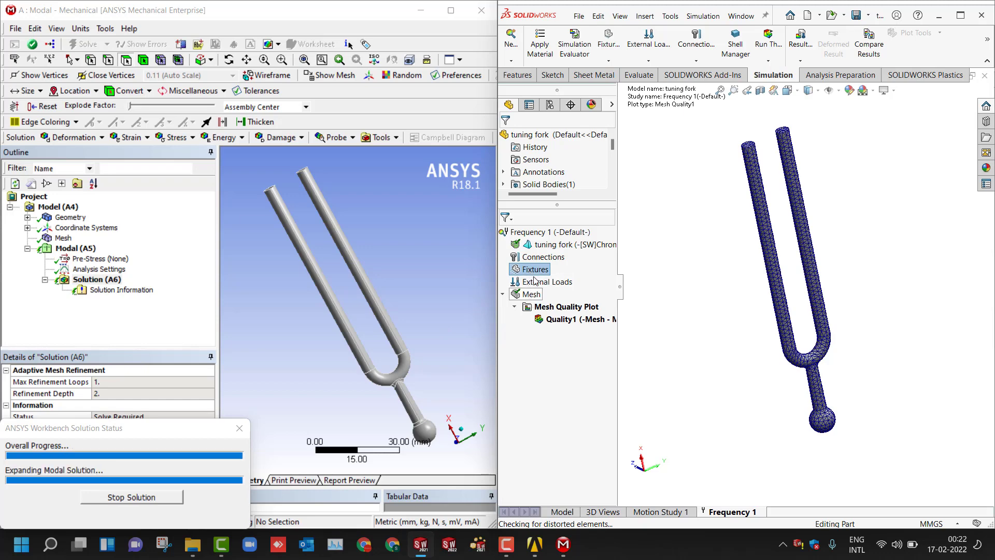
Switch to SOLIDWORKS, check the Frequency 1 study's number of frequencies in its properties, and run the study.
right_click(549, 231)
left_click(570, 362)
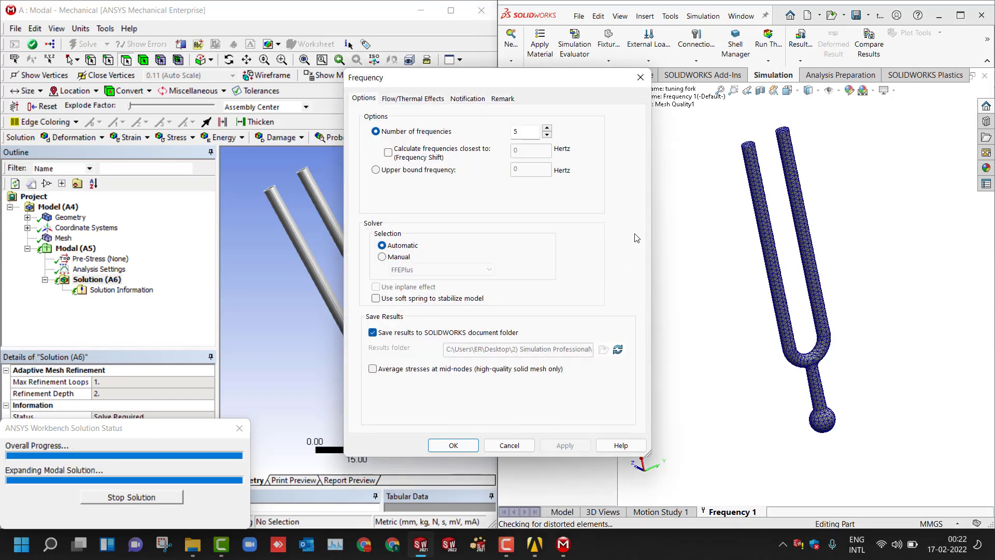
left_click(641, 77)
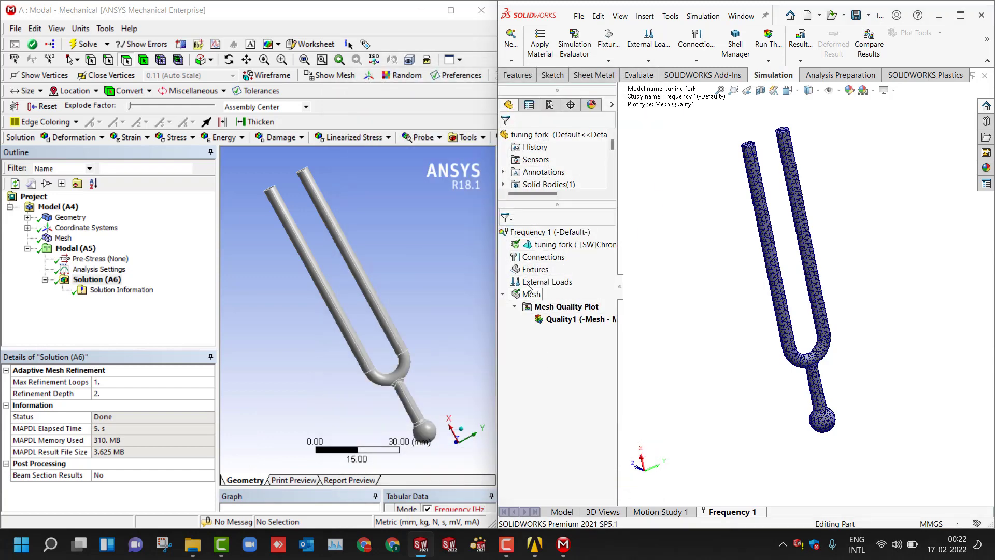
right_click(533, 232)
left_click(553, 243)
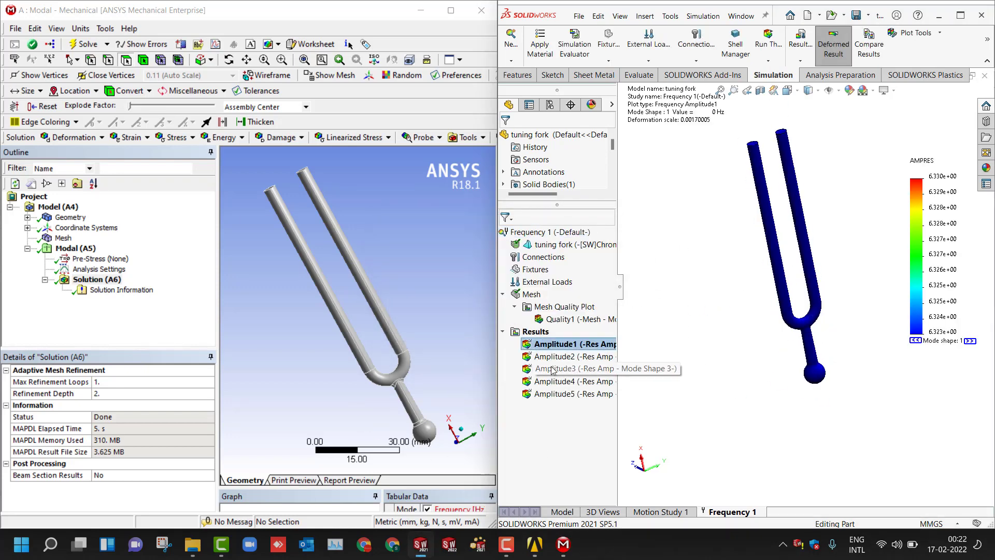
List the Frequency 1 study's resonant frequencies, review the modes, and close the list.
right_click(544, 332)
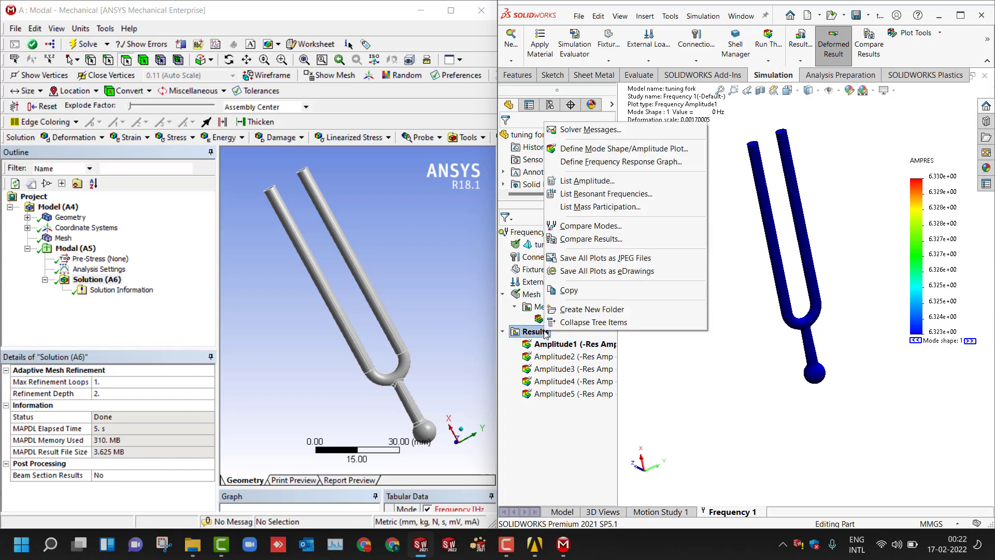
left_click(727, 405)
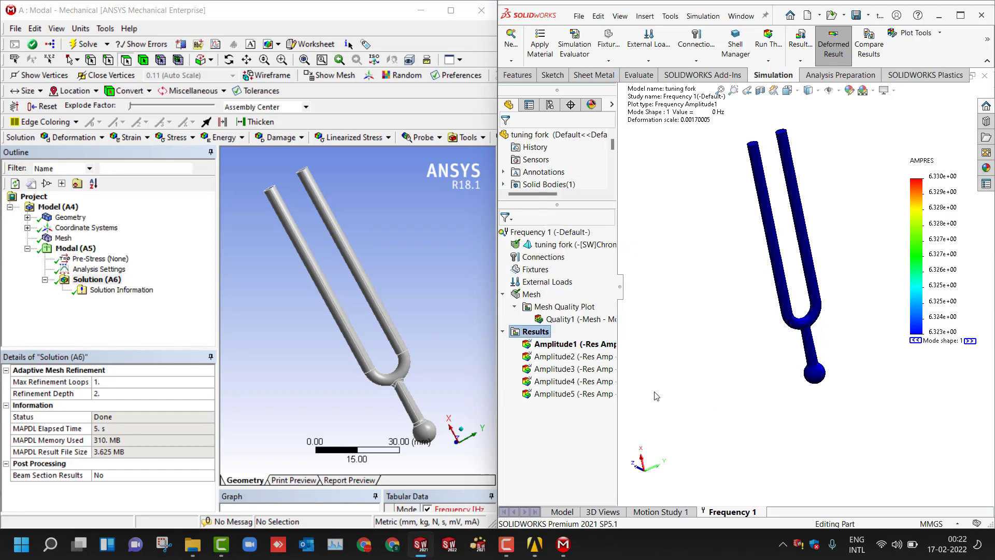
right_click(537, 334)
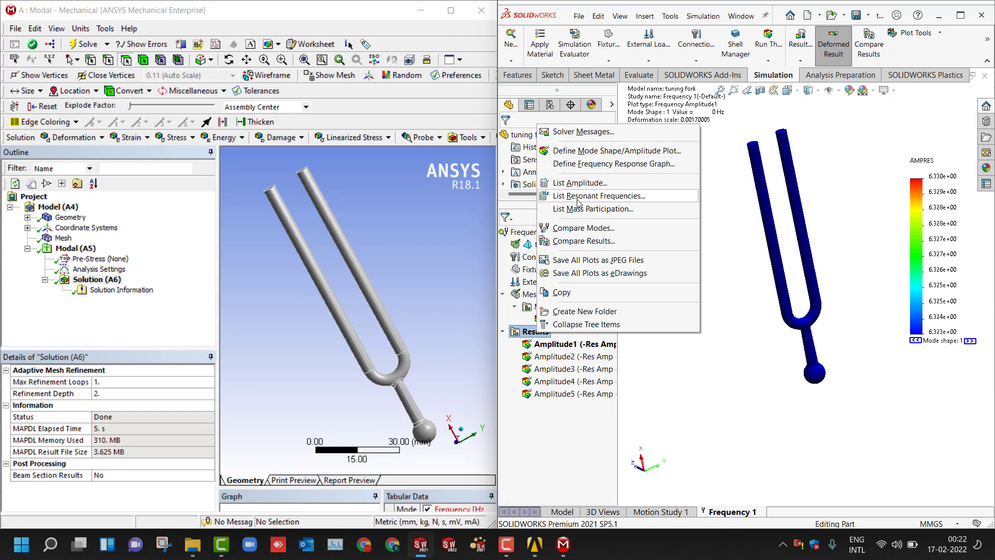
left_click(579, 198)
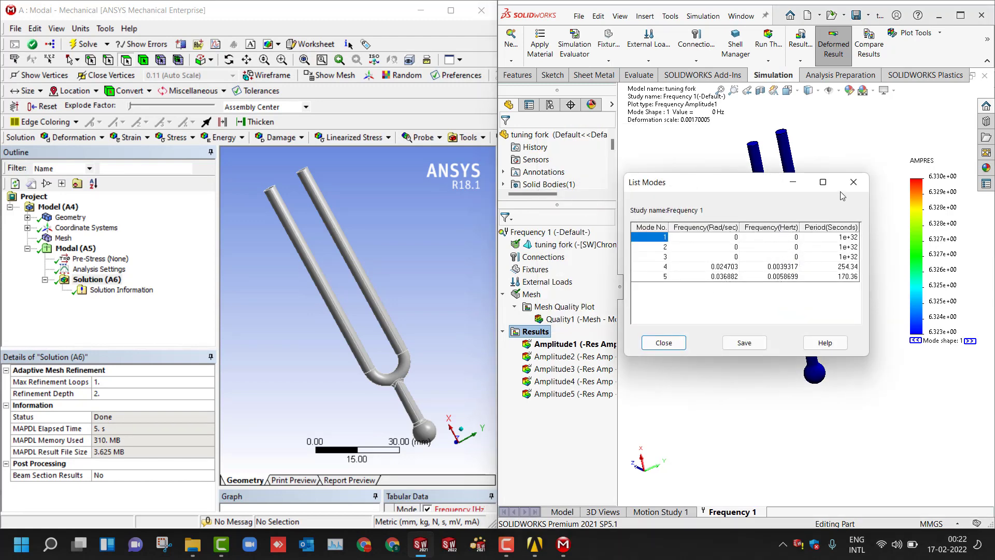
left_click(853, 181)
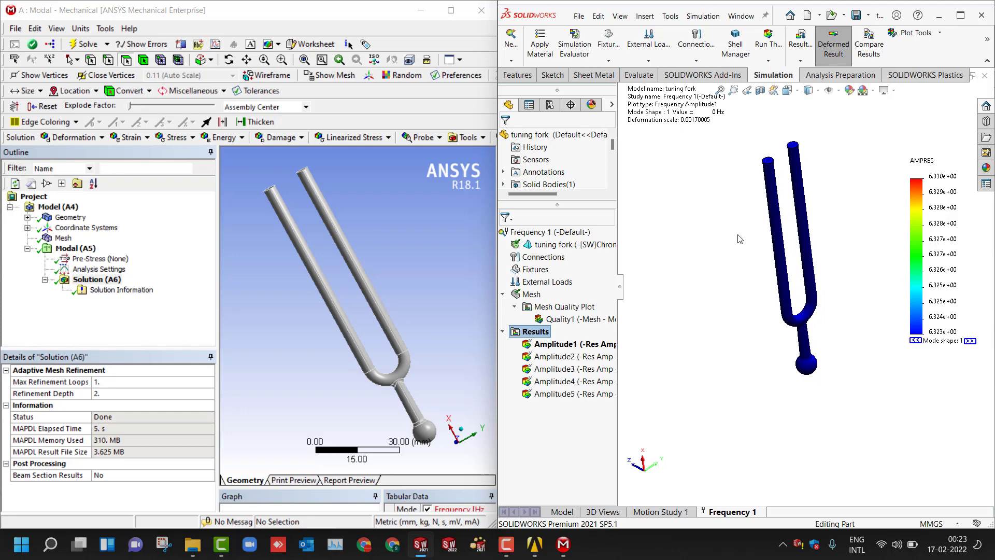
Set the Frequency 1 study's number of frequencies to 7 in its properties.
right_click(532, 333)
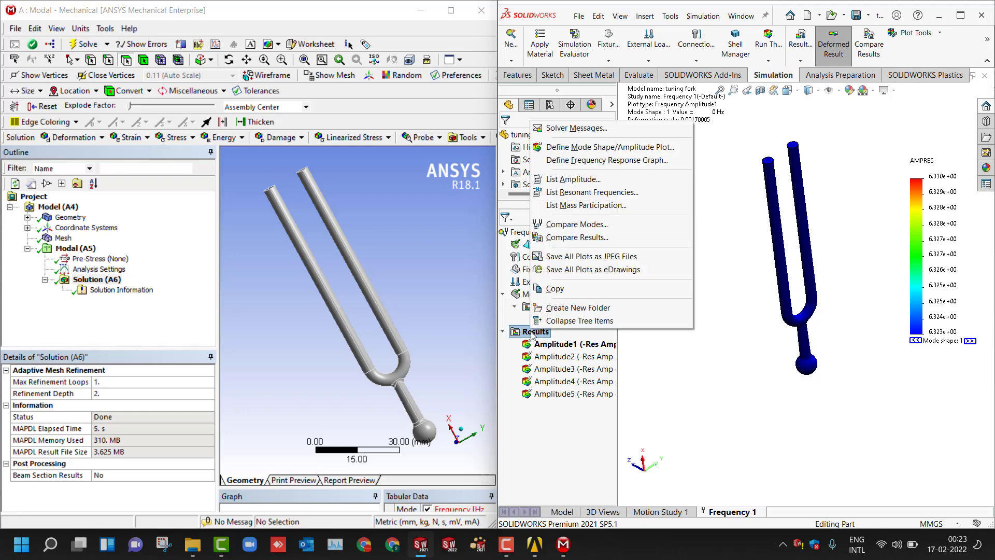
left_click(719, 370)
right_click(527, 232)
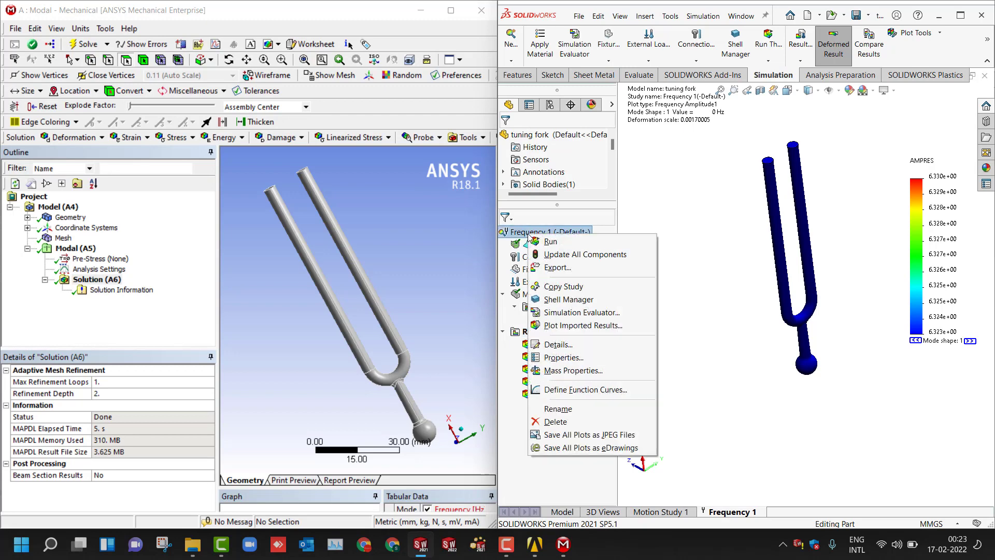
left_click(563, 357)
left_click(547, 128)
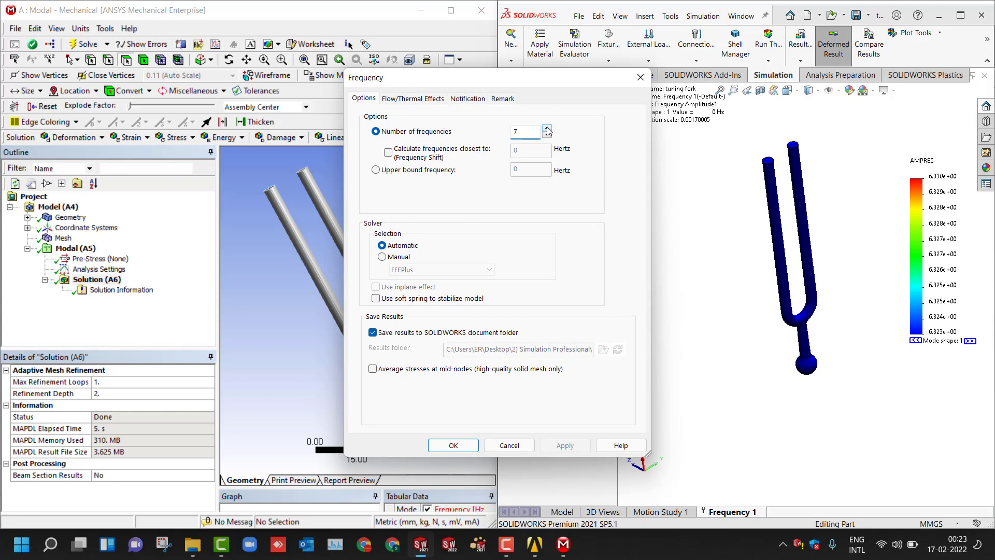
left_click(454, 445)
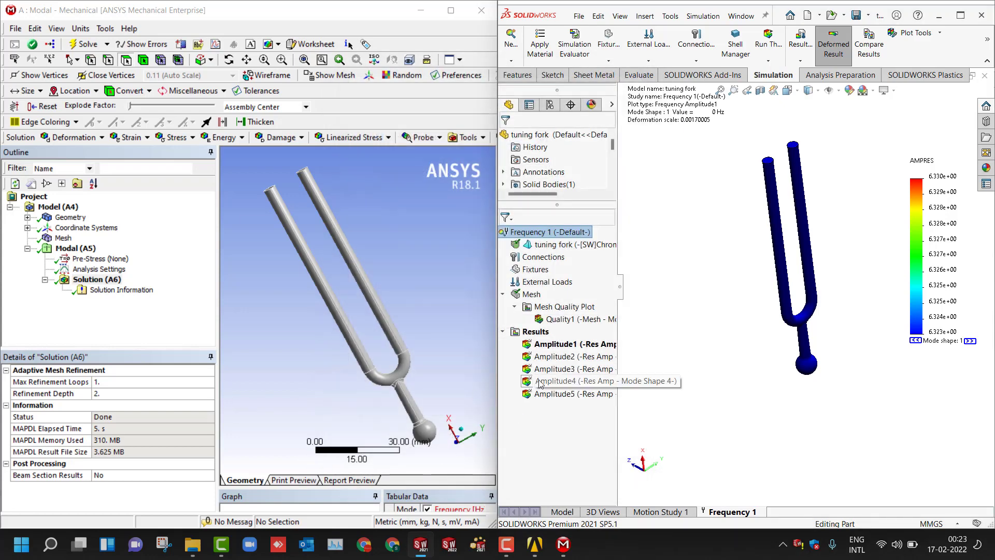
Open the resonant frequency list of the Frequency 1 study, read it, and close it.
right_click(533, 336)
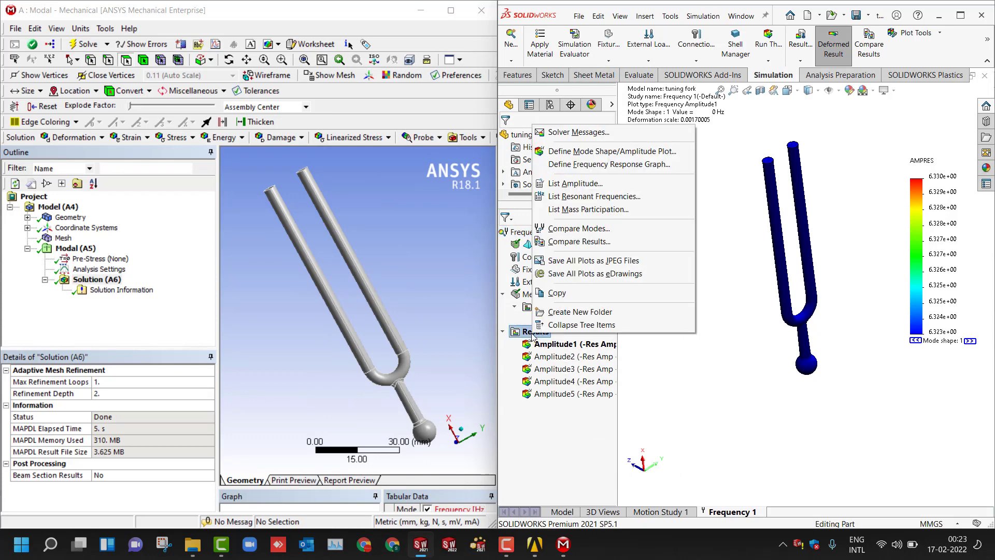
left_click(566, 197)
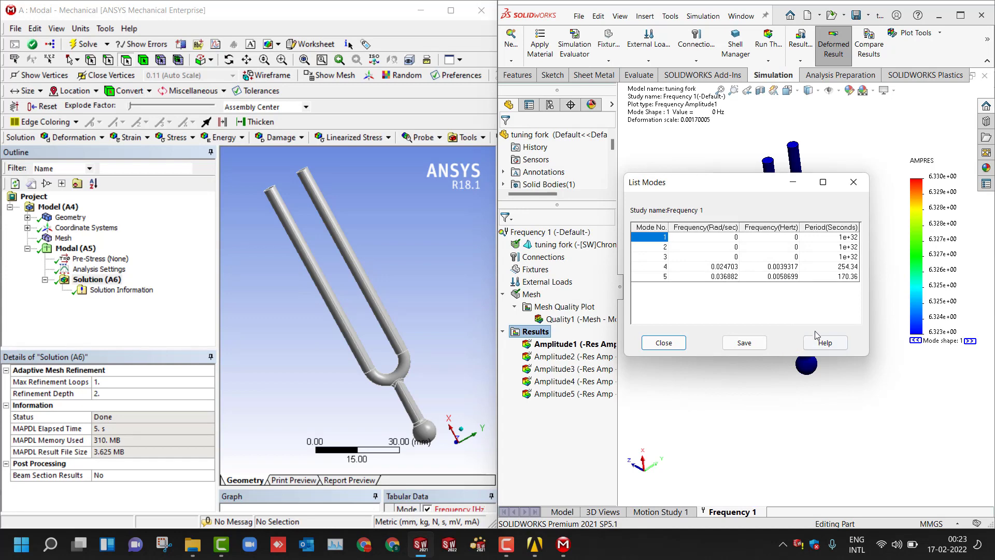
left_click(853, 182)
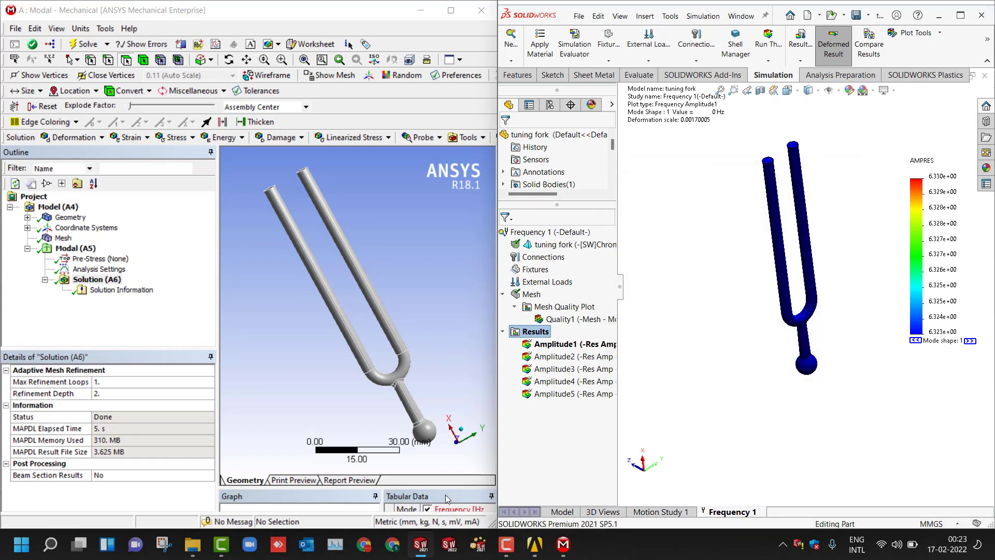
Switch to ANSYS Mechanical, maximize its window, and undock the tabular frequency data over the model view.
left_click(450, 10)
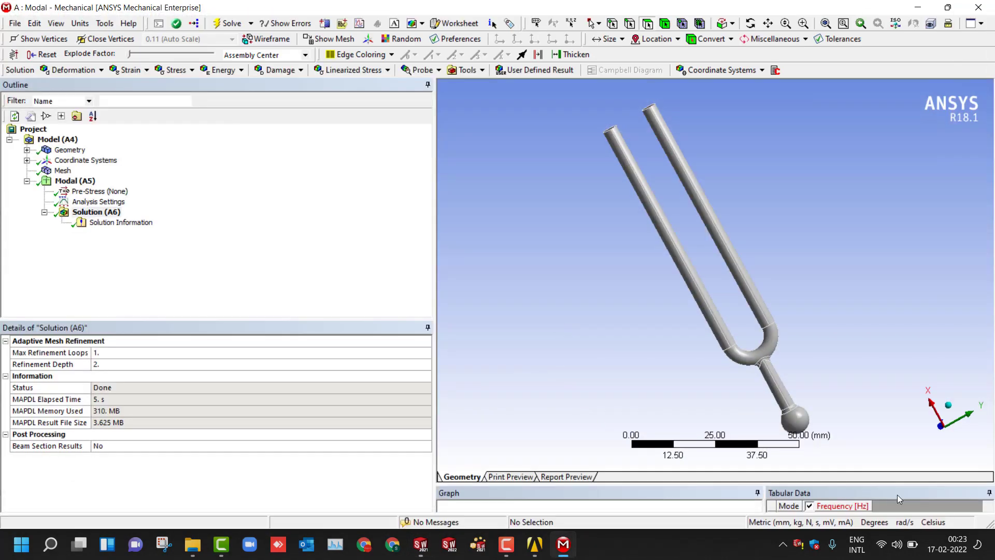
left_click_drag(874, 497, 592, 466)
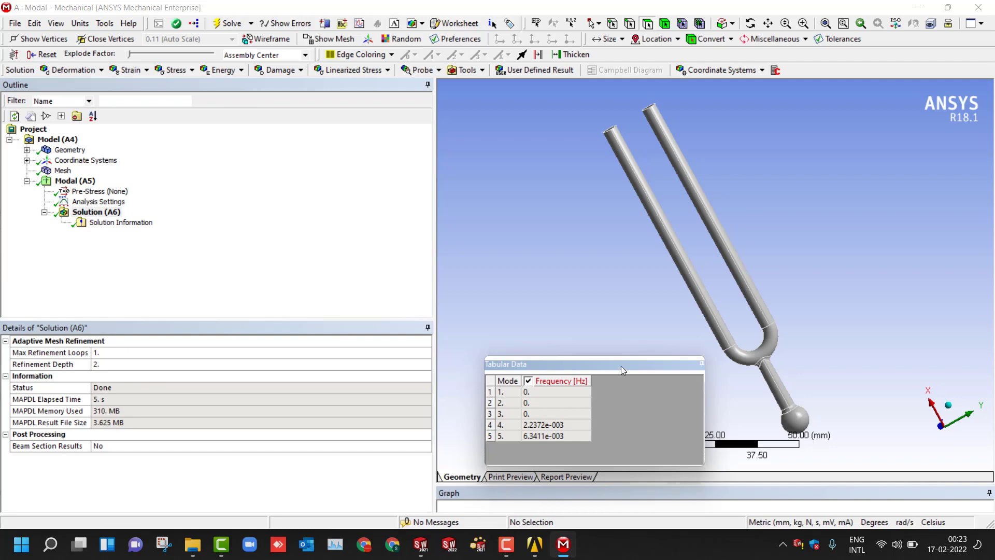
left_click(174, 290)
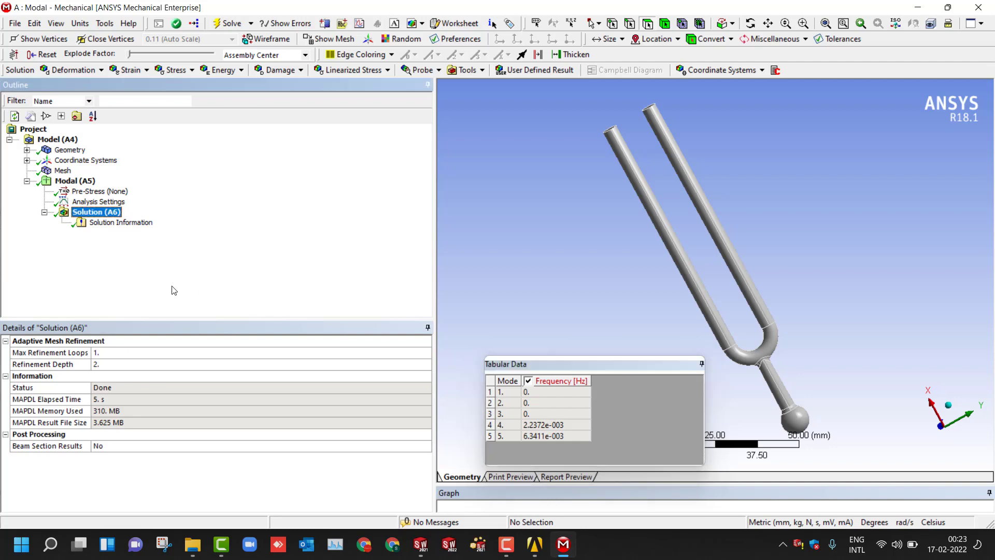
Set the modal analysis's Max Modes to Find to 10 and solve it.
left_click(88, 202)
left_click(379, 354)
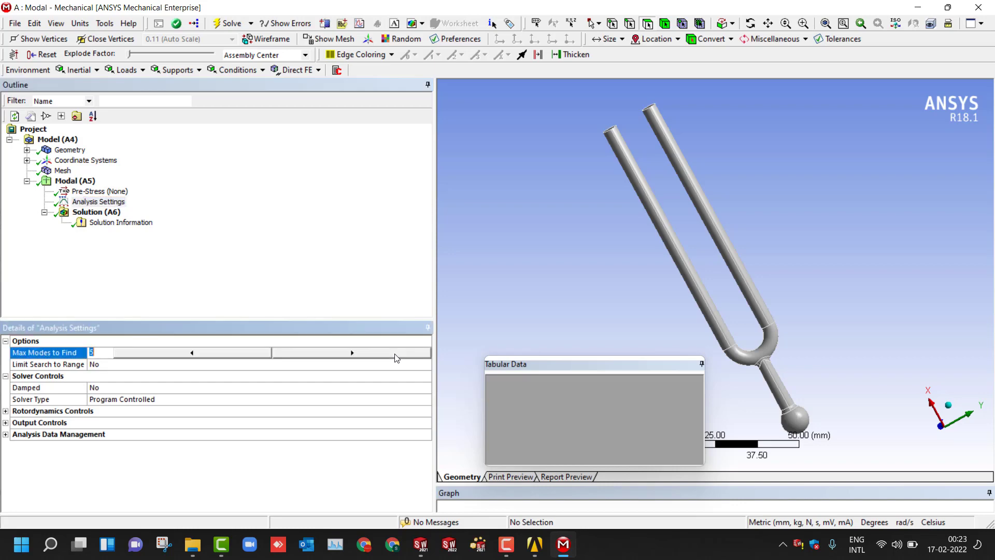
type("10")
left_click(108, 259)
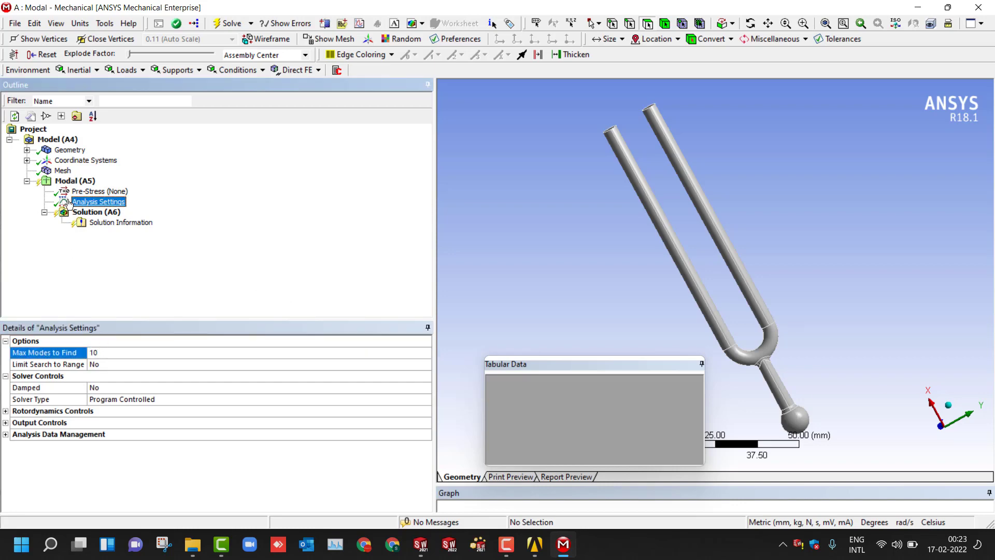
right_click(69, 183)
left_click(93, 207)
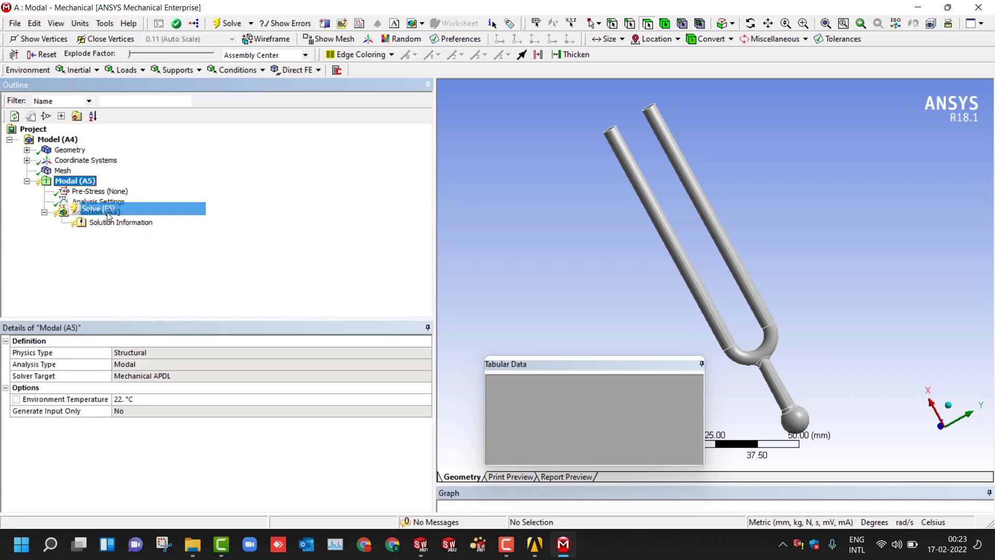
Switch to SOLIDWORKS and rerun the Frequency 1 study.
left_click(422, 545)
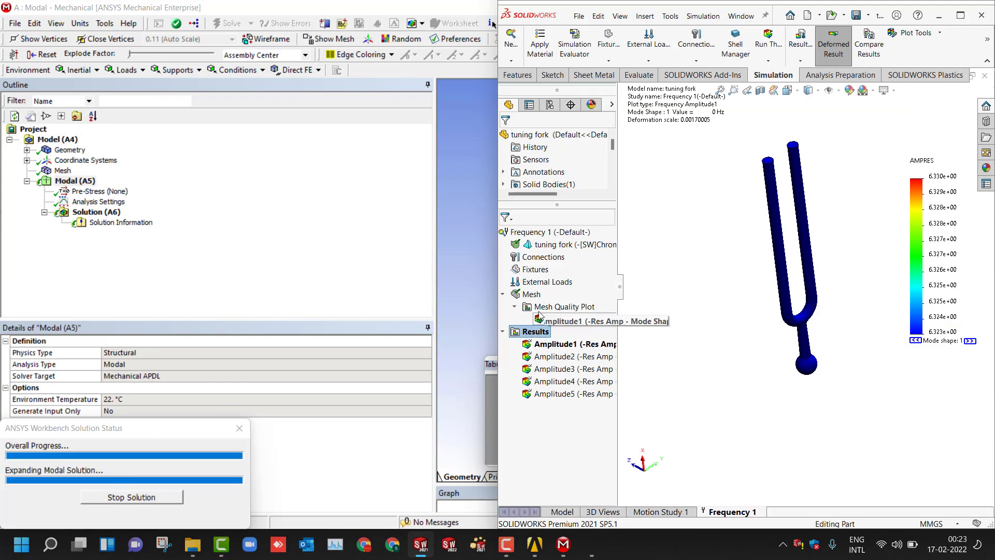
right_click(534, 234)
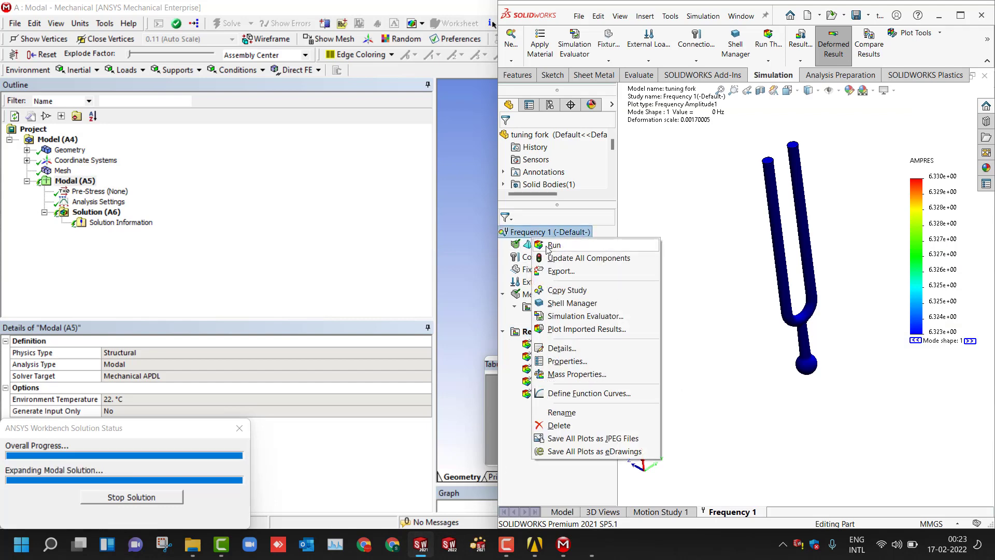
left_click(552, 245)
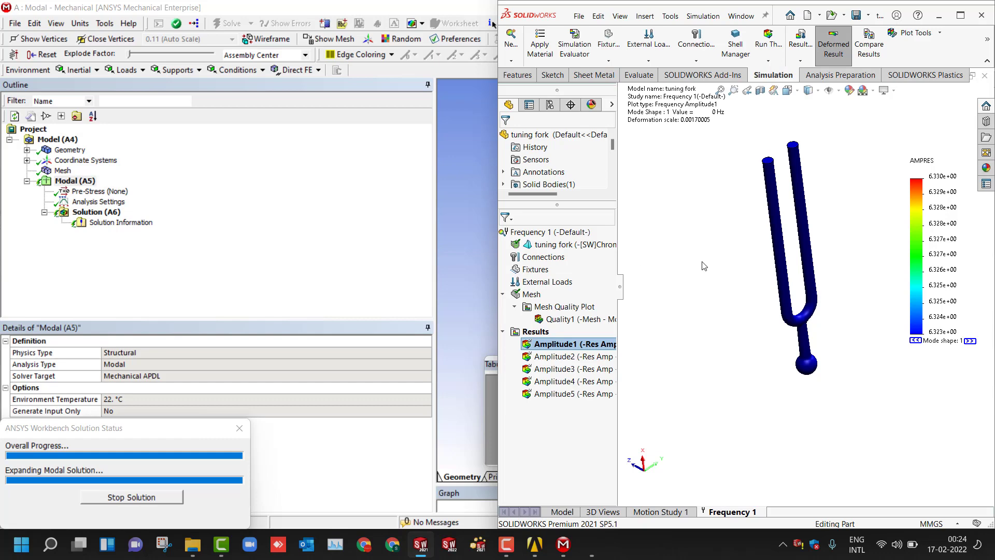
List the rerun study's resonant frequencies, examine modes 6 and 7, and close the list.
scroll(720, 322, "down", 1)
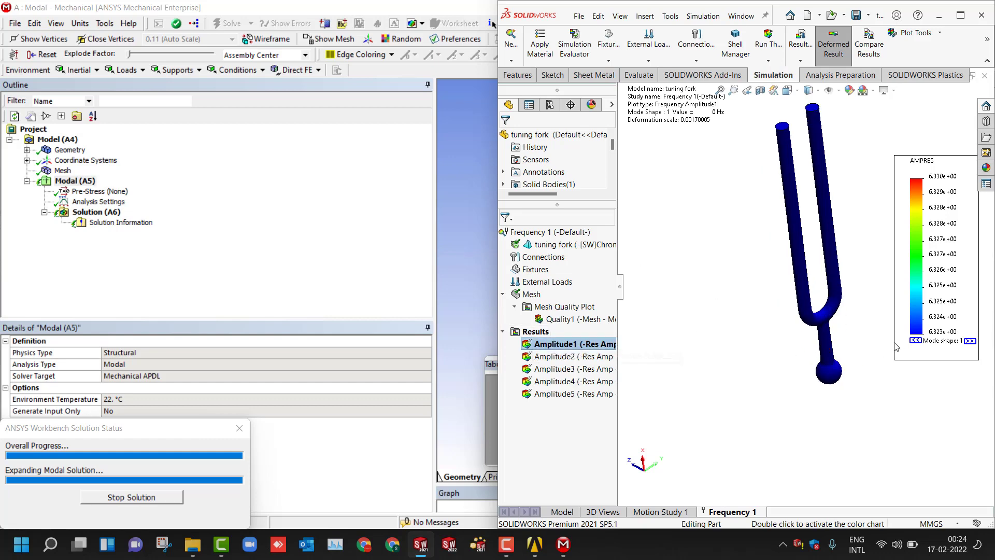
right_click(544, 332)
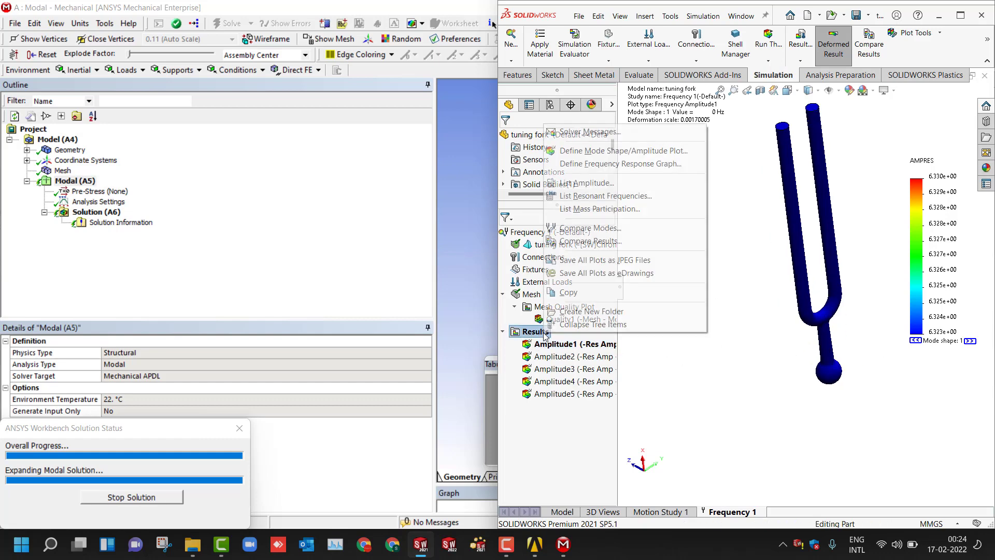
left_click(591, 197)
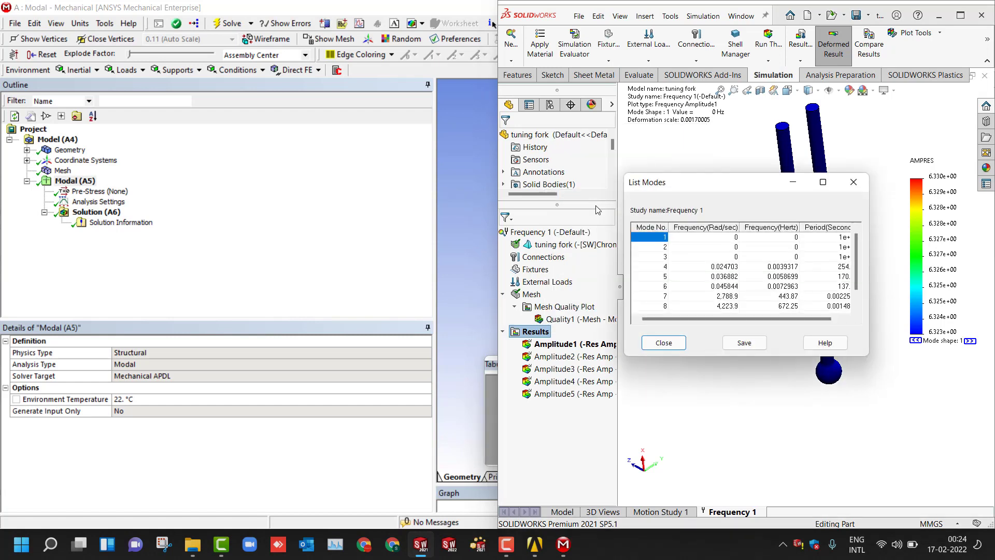
left_click(663, 286)
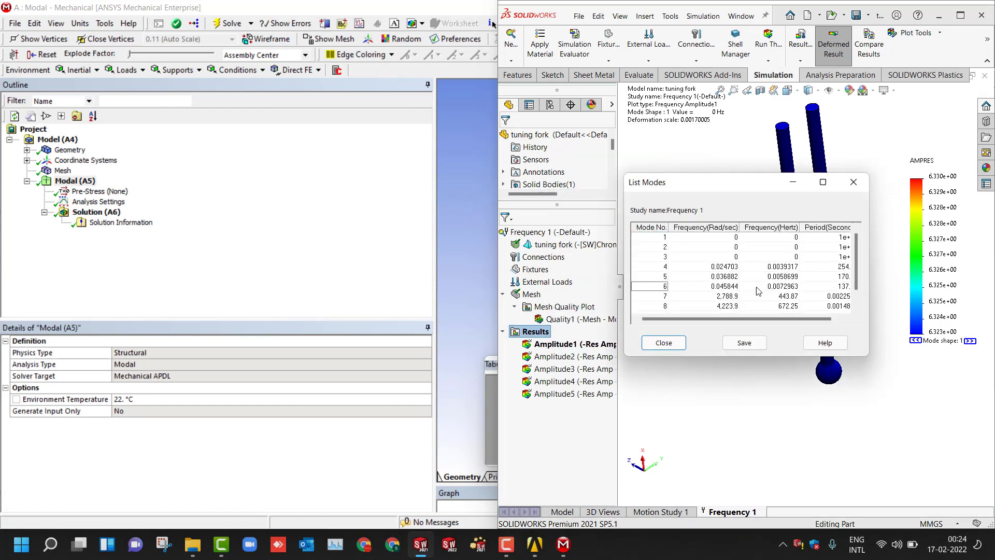
left_click(784, 297)
left_click_drag(770, 187, 620, 205)
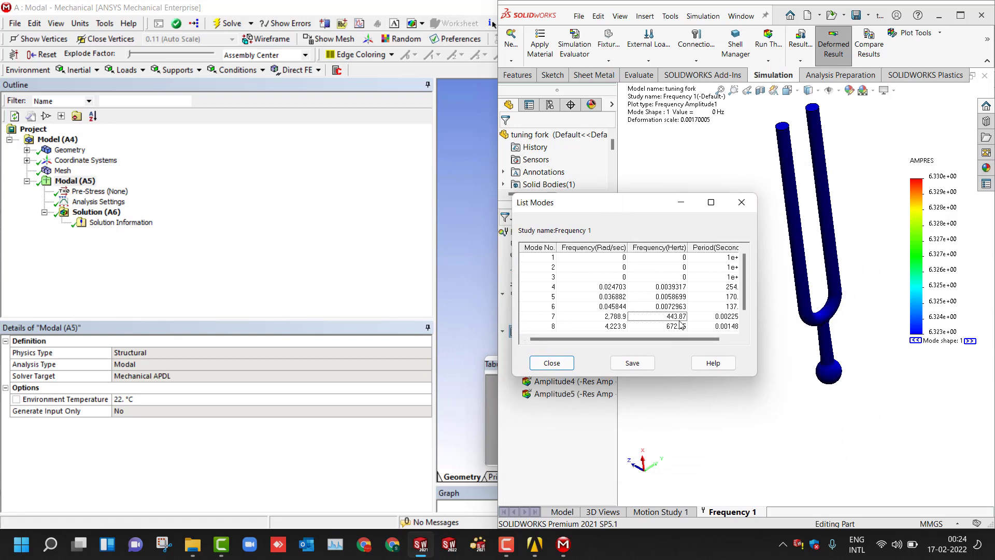
left_click(741, 202)
Switch to ANSYS and review the tabulated frequencies of all ten modes of the modal solution.
left_click(300, 262)
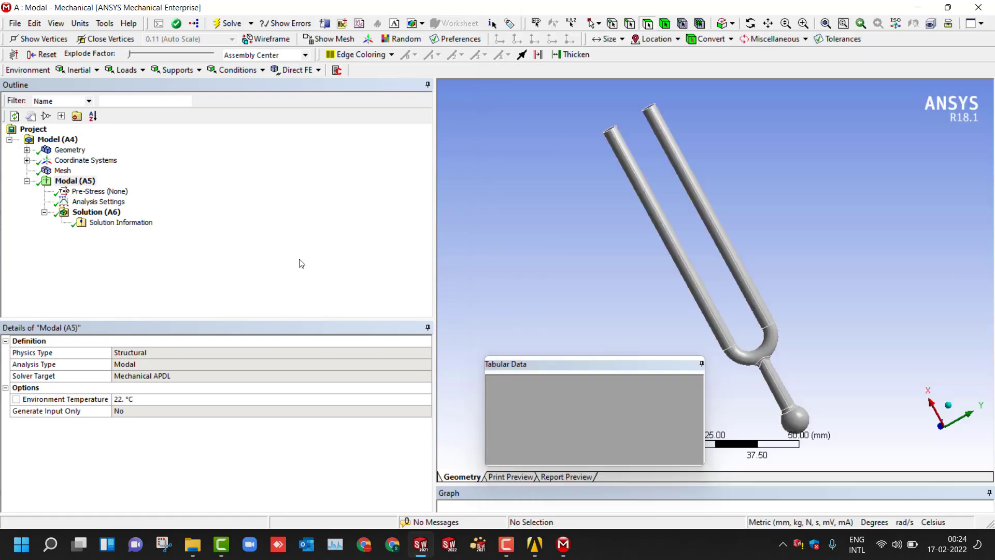
left_click(578, 365)
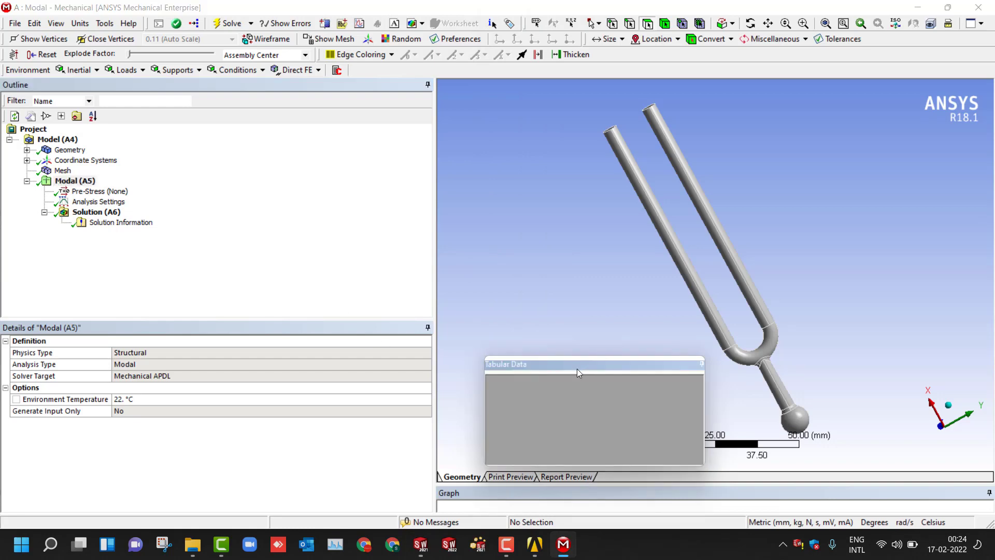
left_click(76, 218)
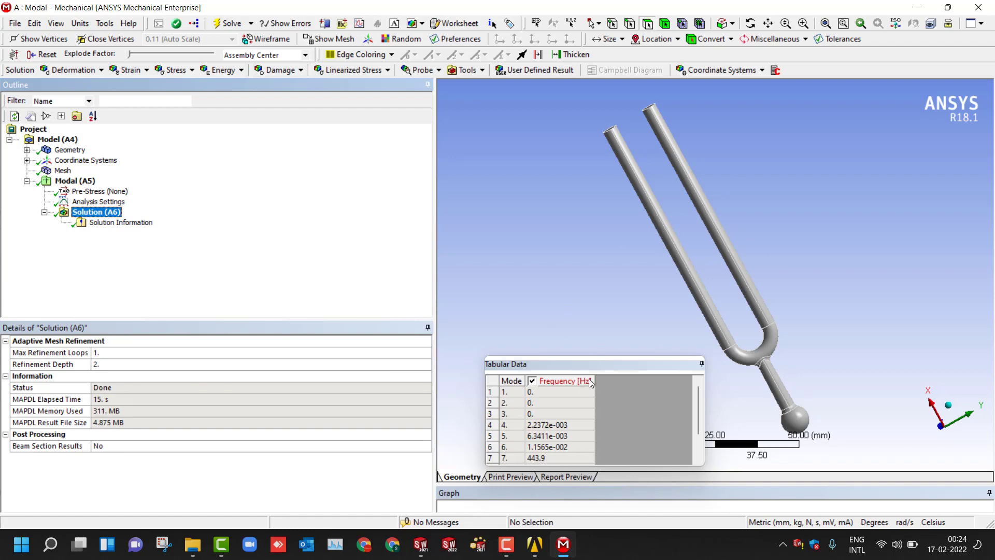
left_click(567, 394)
scroll(567, 410, "down", 1)
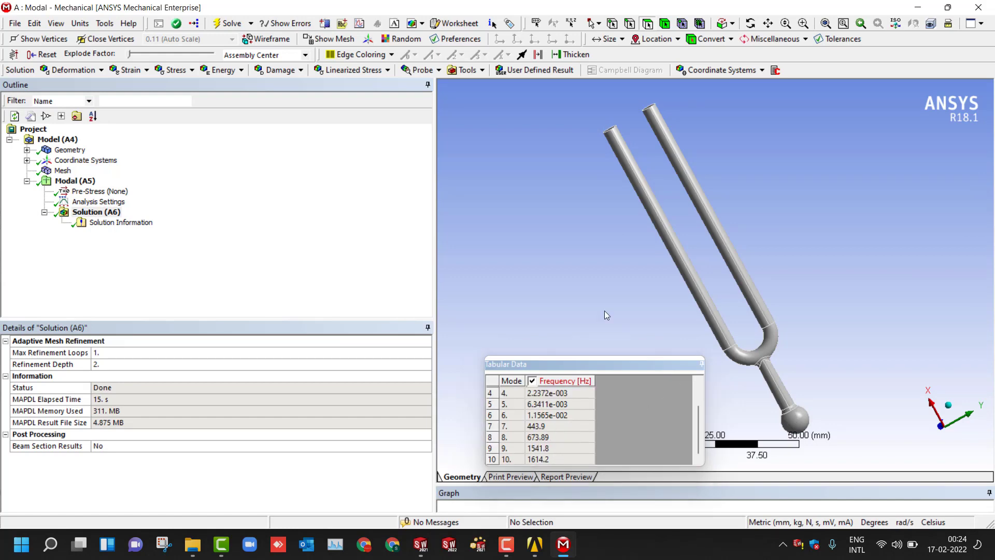
left_click(202, 281)
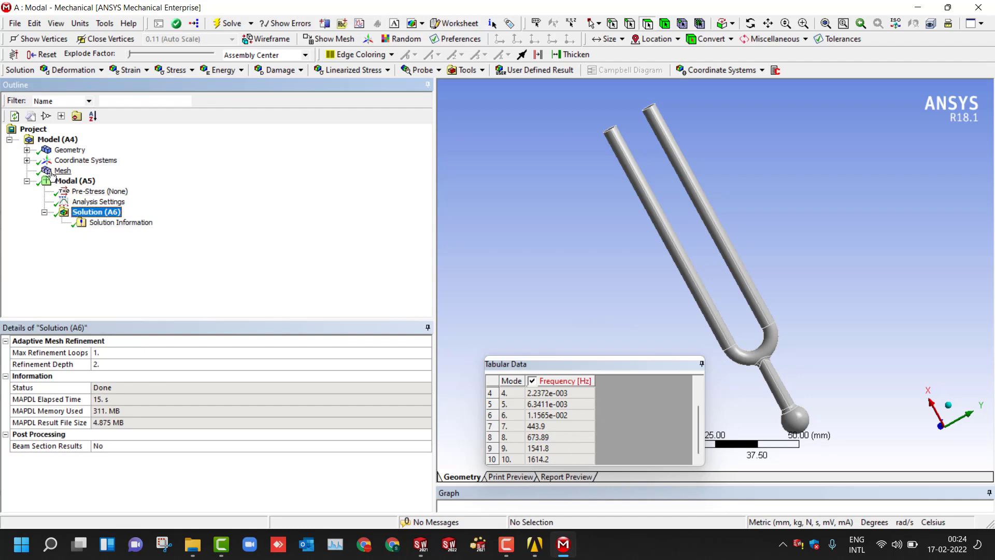
Add a Fixed Support to the modal analysis on both faces of the ball at the end of the fork's handle.
right_click(75, 182)
mouse_move(100, 188)
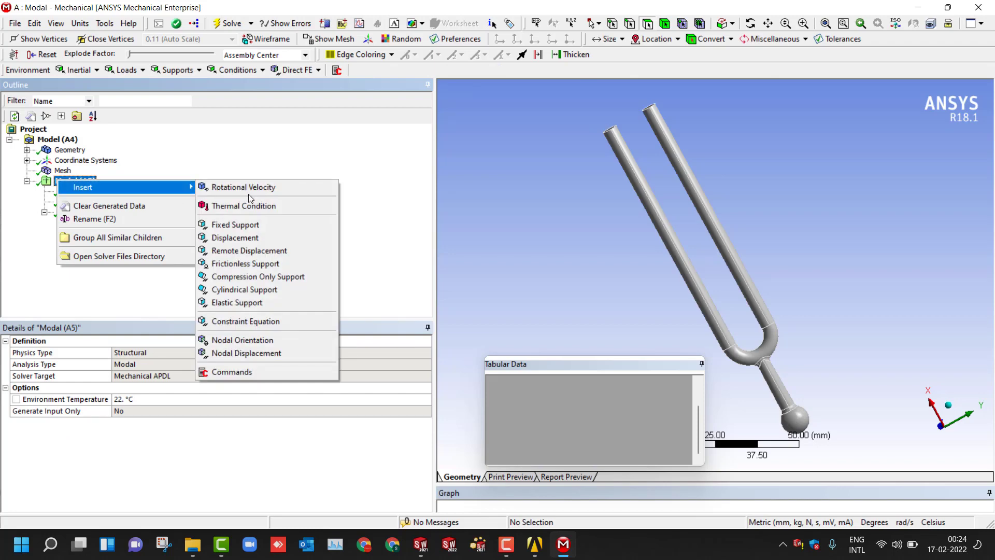
left_click(247, 226)
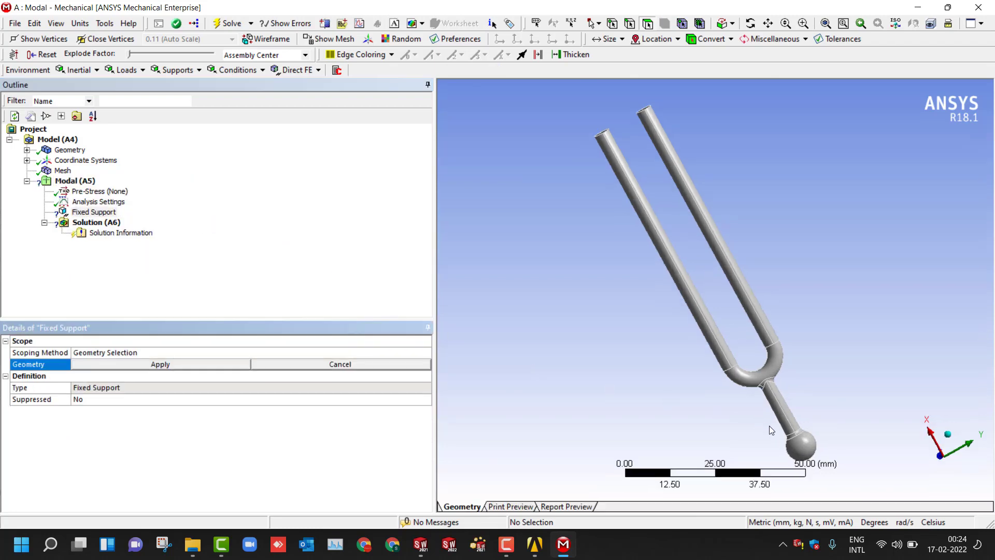
left_click(800, 446)
middle_click_drag(798, 449, 765, 456)
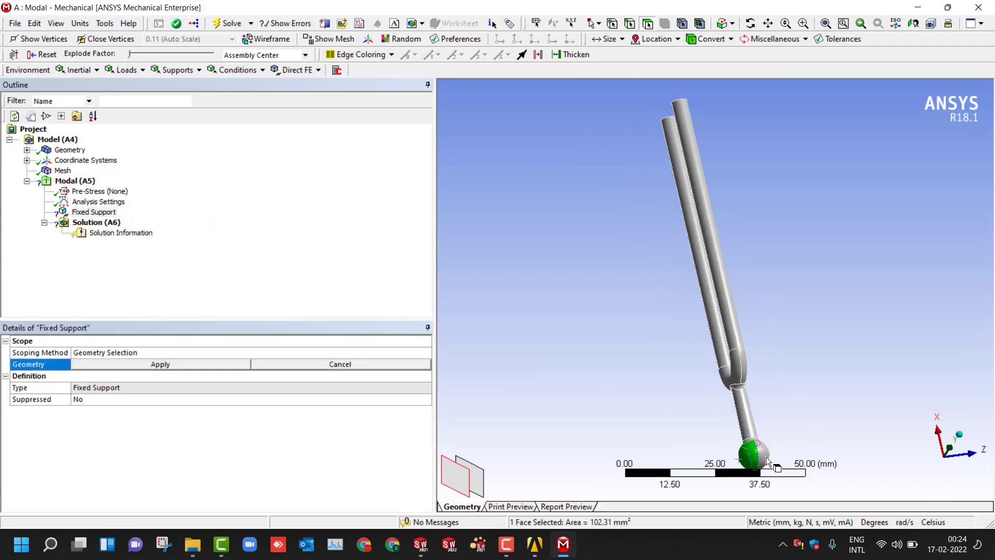
left_click(766, 456, "ctrl")
left_click(203, 366)
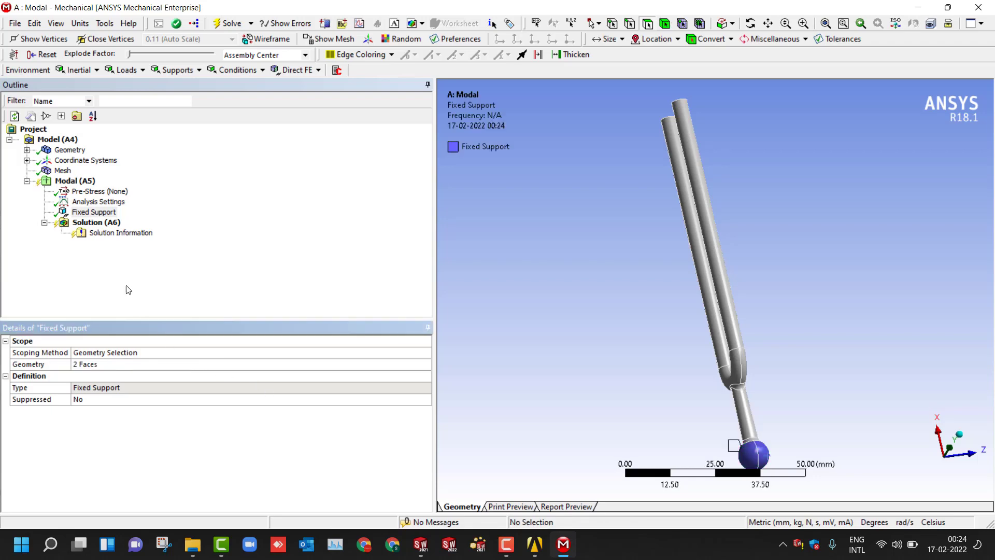
Switch to SOLIDWORKS and apply a Fixed Geometry fixture to the ball face at the end of the fork's handle.
left_click(420, 544)
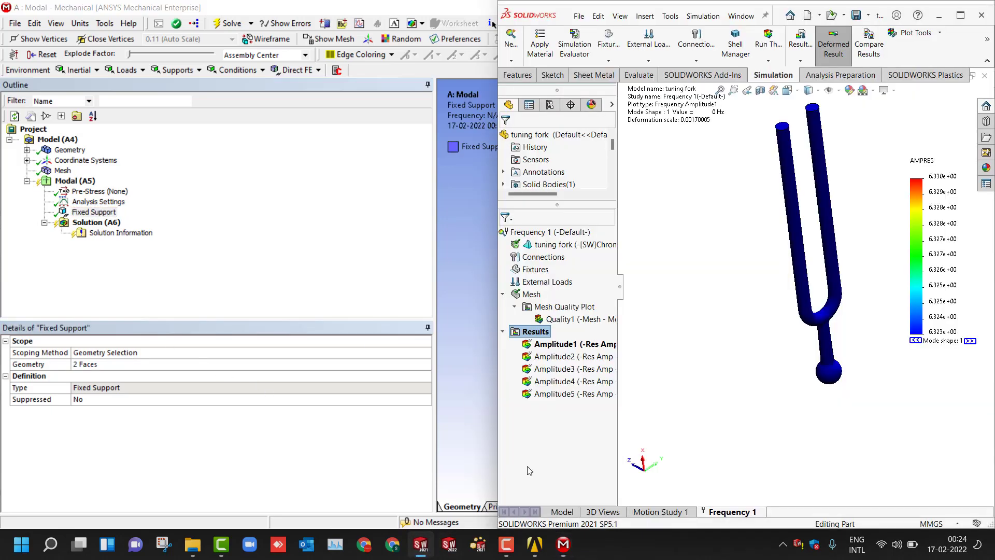
right_click(533, 271)
left_click(570, 283)
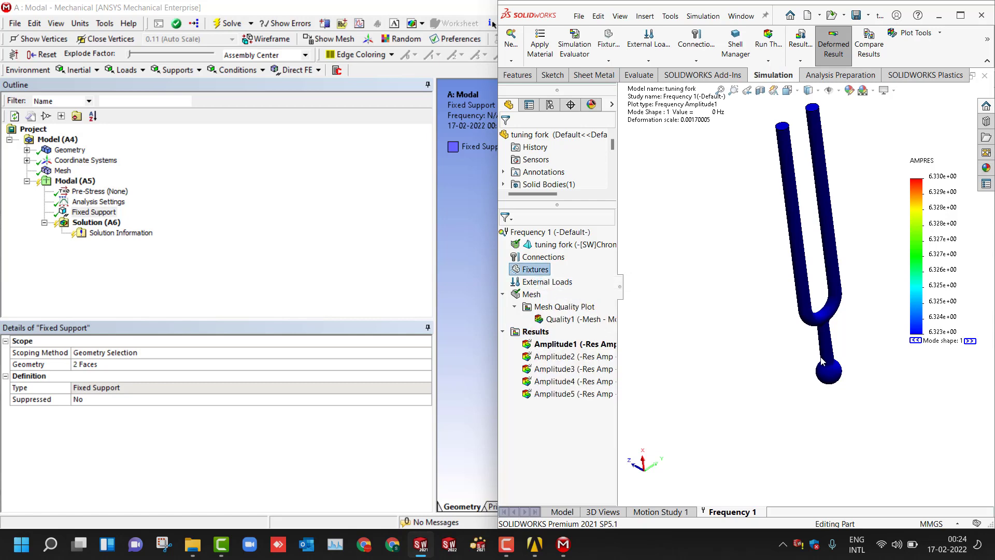
left_click(832, 410)
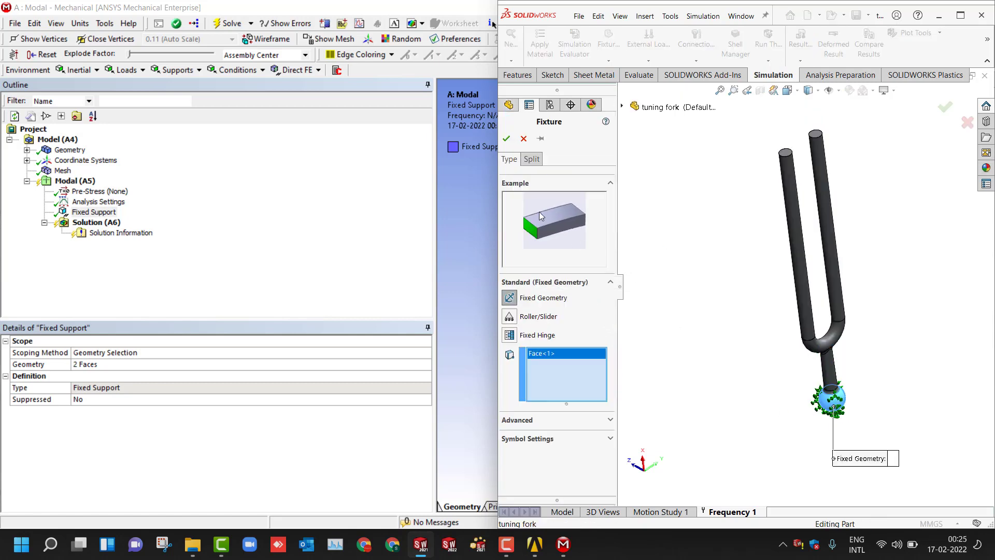
left_click(507, 139)
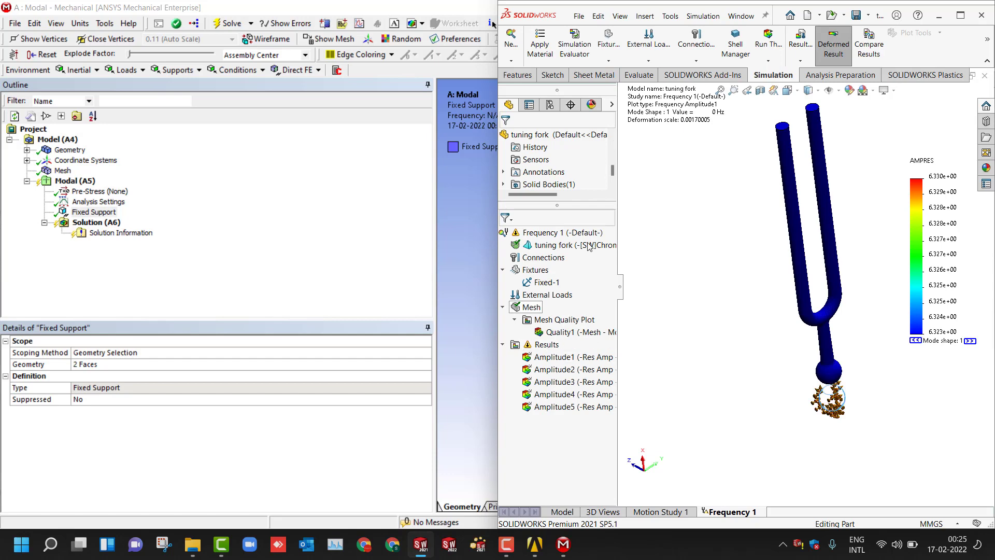
Run the fixed Frequency 1 study, switch to ANSYS, and solve the modal analysis with its fixed support.
right_click(550, 233)
left_click(572, 259)
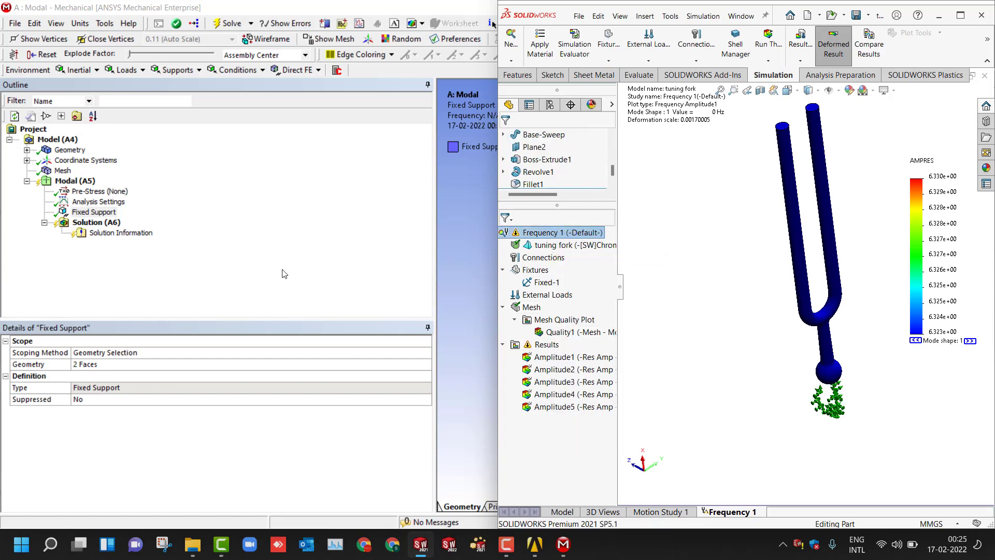
right_click(78, 228)
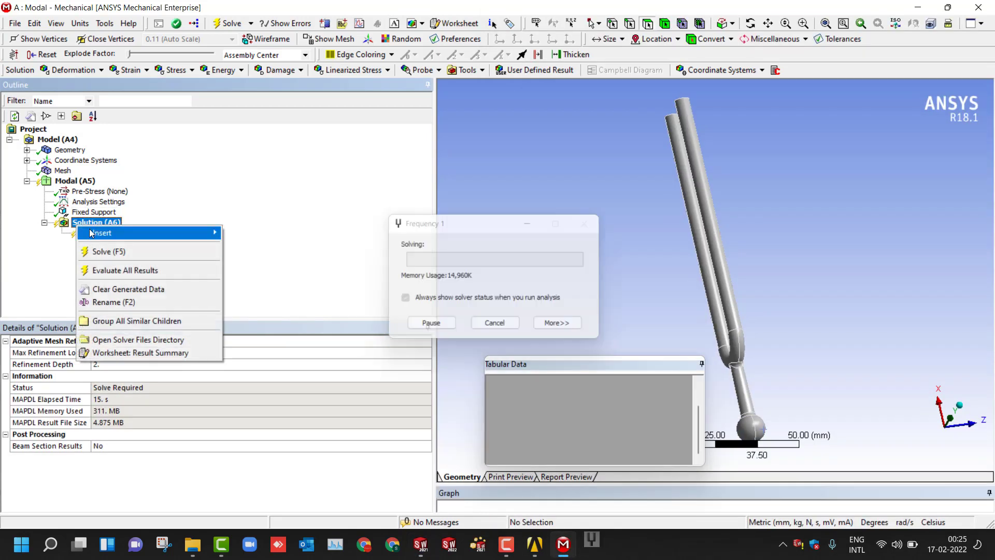
left_click(104, 251)
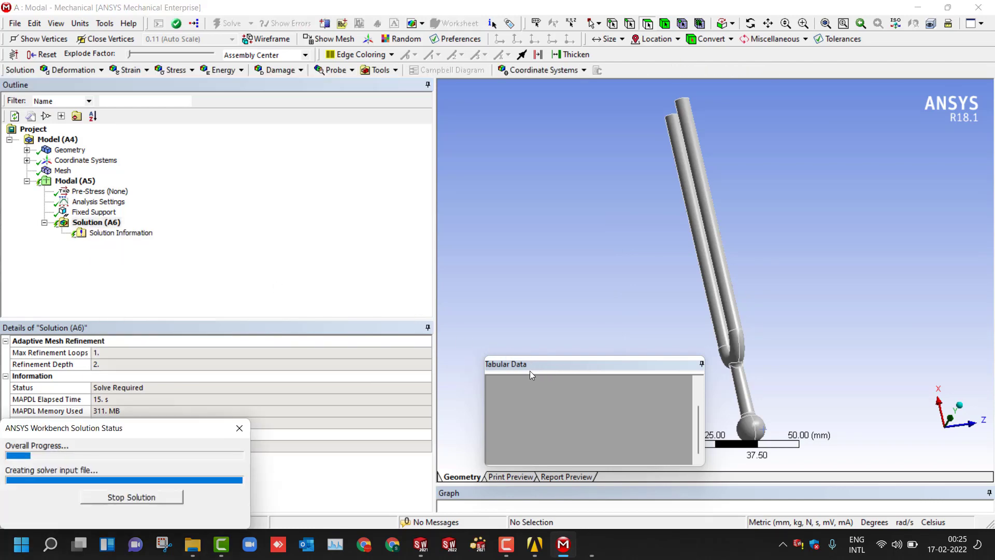
Switch to SOLIDWORKS and list the resonant frequencies of the fixed Frequency 1 study.
left_click(429, 551)
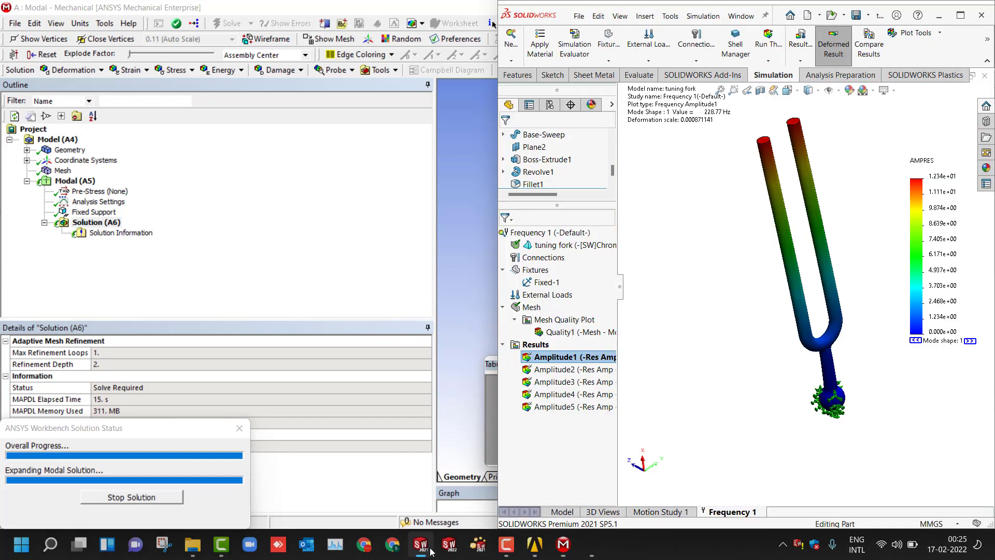
right_click(524, 345)
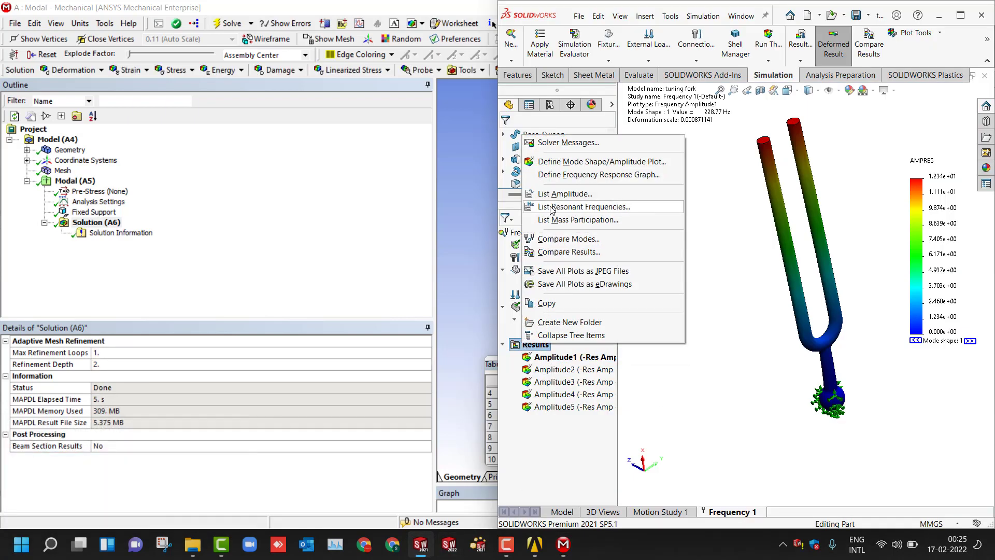
left_click(569, 211)
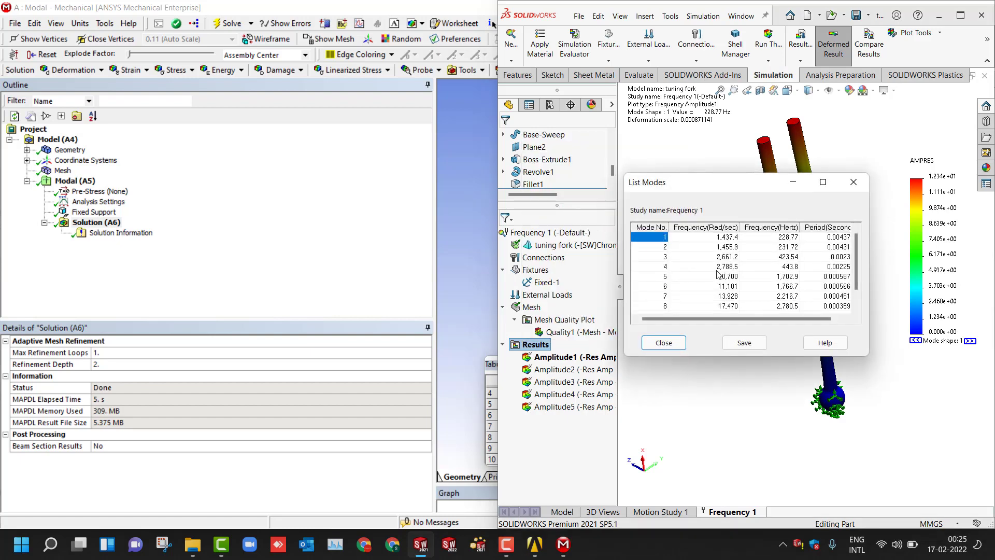
left_click(769, 268)
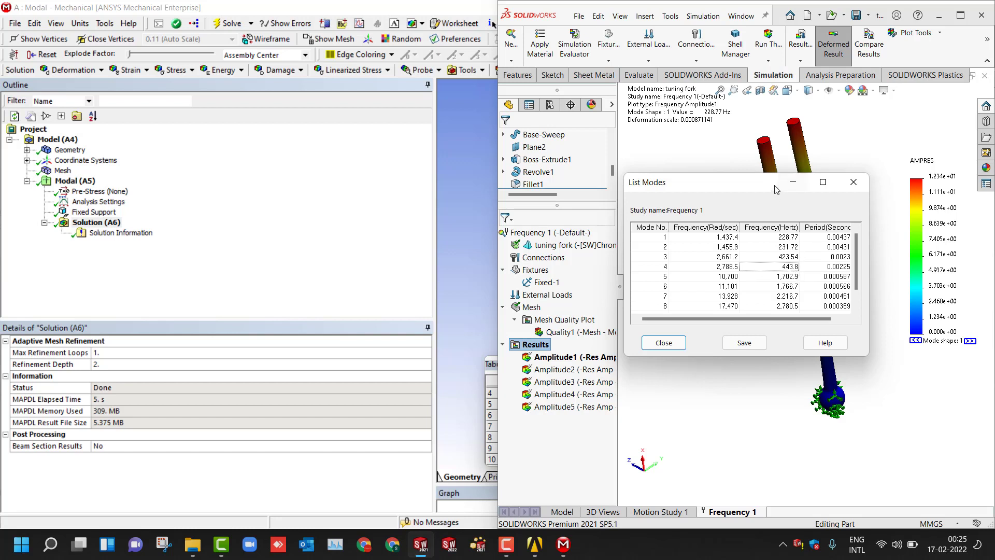
left_click_drag(767, 192, 616, 229)
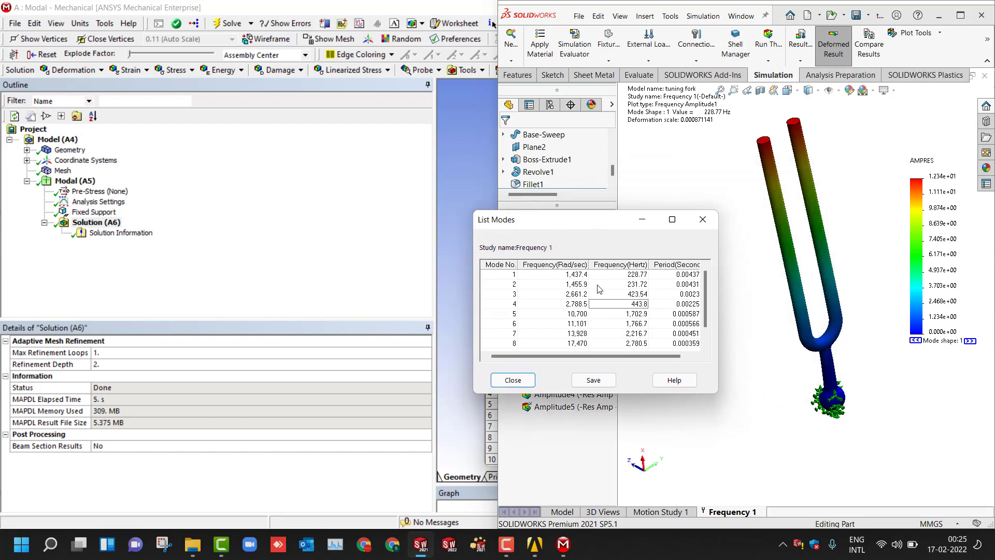
Switch to ANSYS and review the tabulated frequencies of the fixed modal solution, starting from mode 1.
left_click(294, 289)
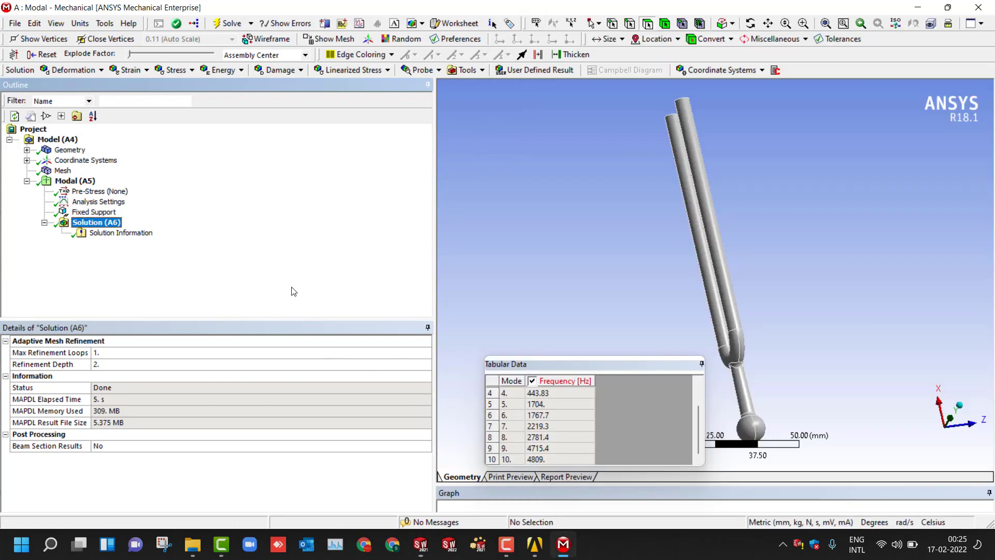
scroll(549, 437, "up", 1)
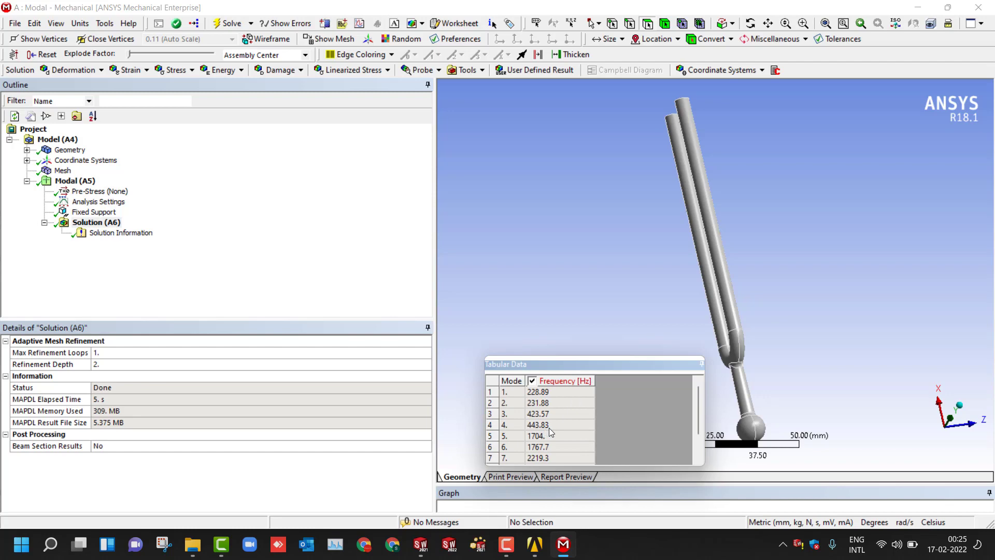
mouse_move(588, 366)
left_mouse_down()
mouse_move(555, 339)
mouse_move(570, 362)
left_mouse_up()
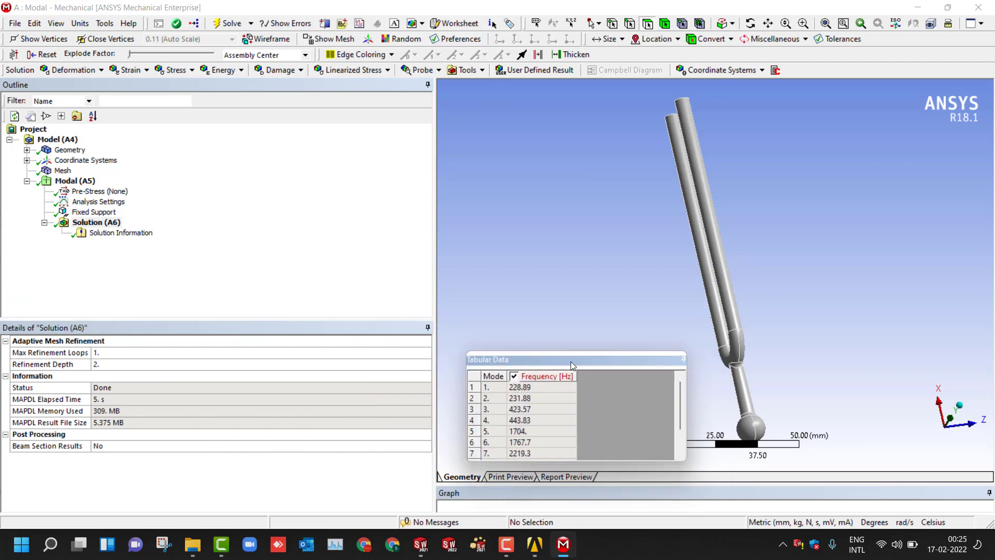
Create mode shape results for modes 1 to 4 from the tabulated frequencies and evaluate all results.
left_click(523, 389)
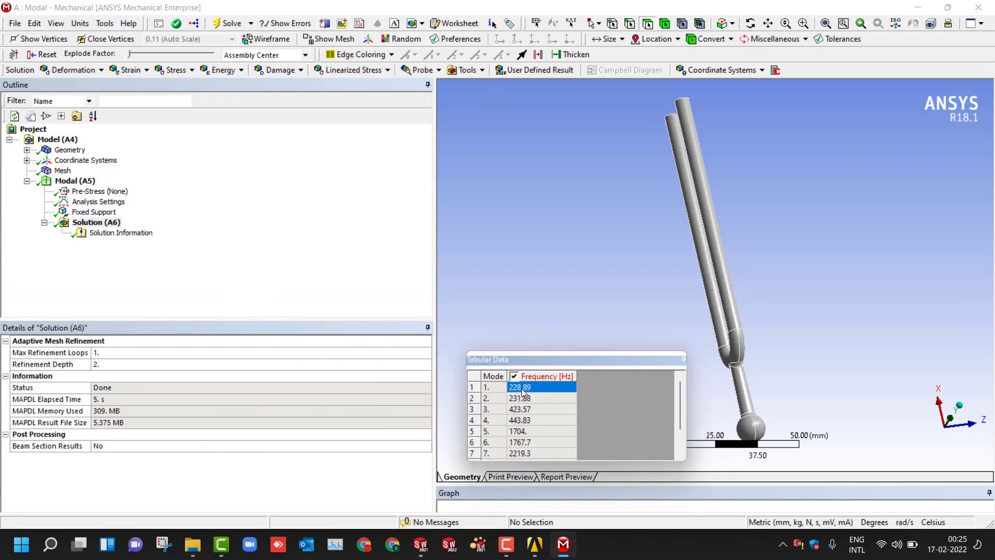
left_click(530, 420, "shift")
right_click(531, 420)
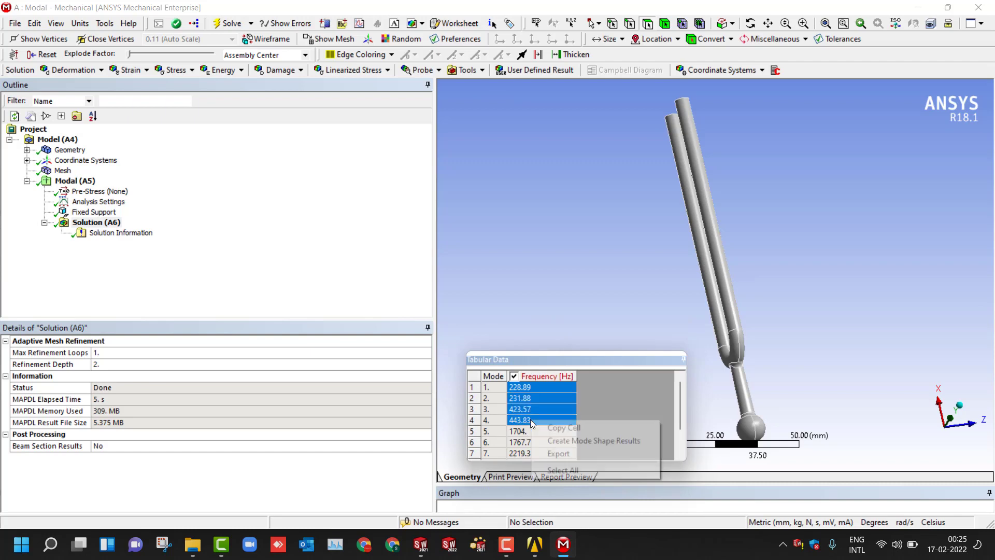
left_click(569, 440)
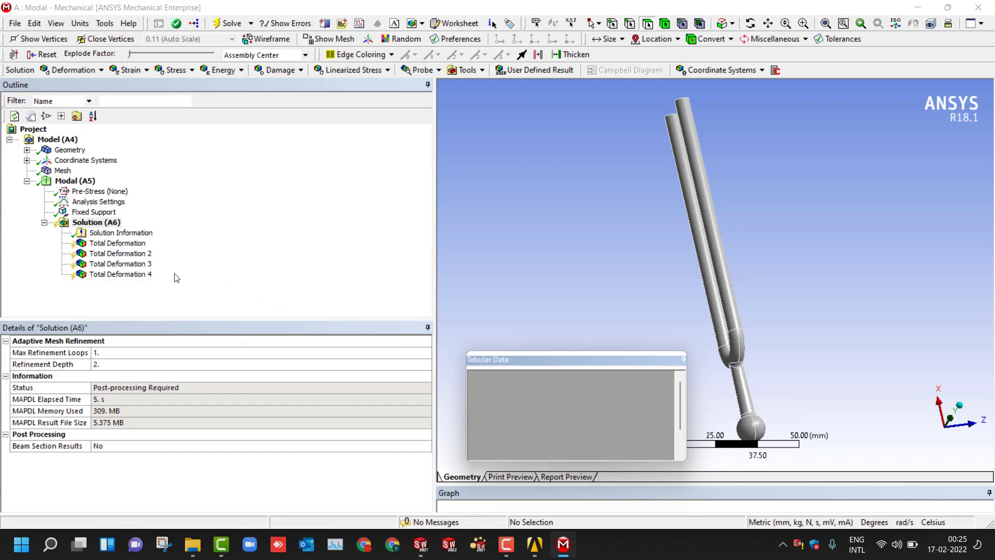
right_click(79, 228)
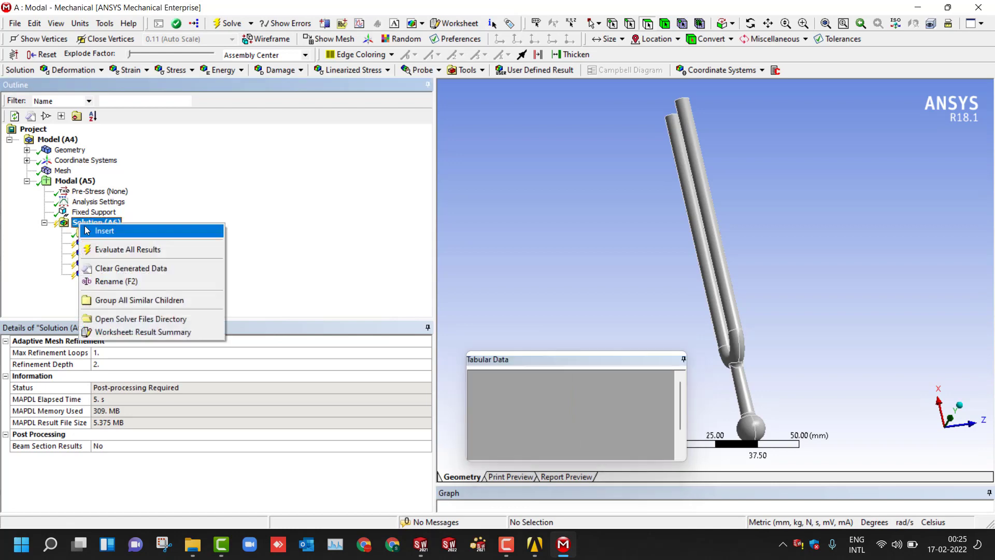
left_click(136, 247)
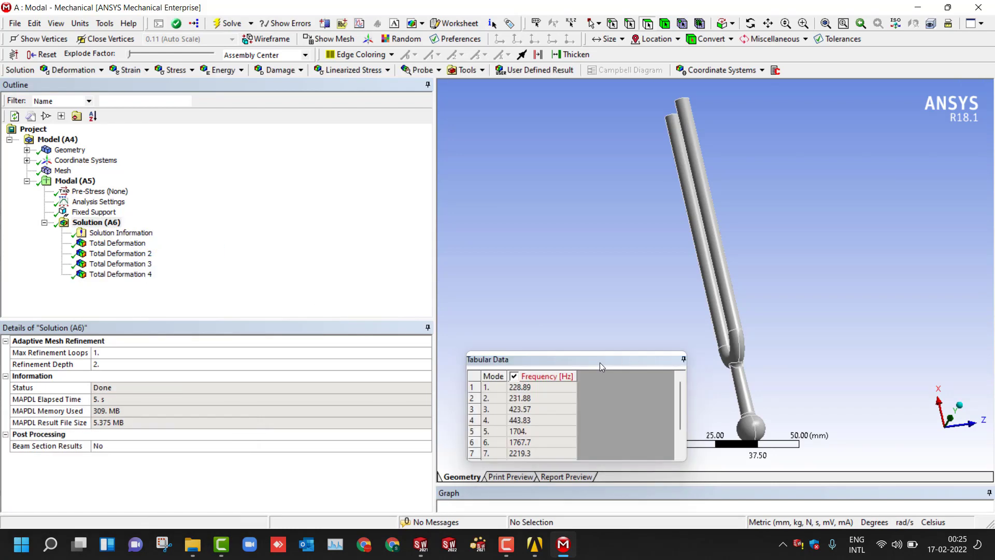
Dock the floating Tabular Data beside the Graph and narrow the Outline to enlarge the model view.
left_click_drag(599, 362, 554, 217)
left_click_drag(434, 187, 171, 224)
left_click_drag(526, 214, 602, 501)
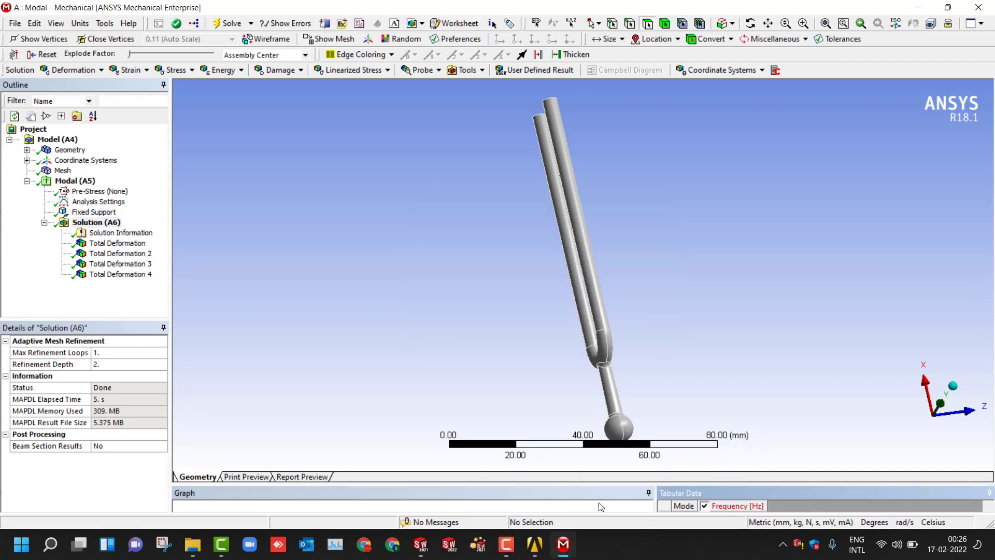
Display the Total Deformation 4 result on the fork and place the ANSYS window side by side with SOLIDWORKS.
left_click(120, 253)
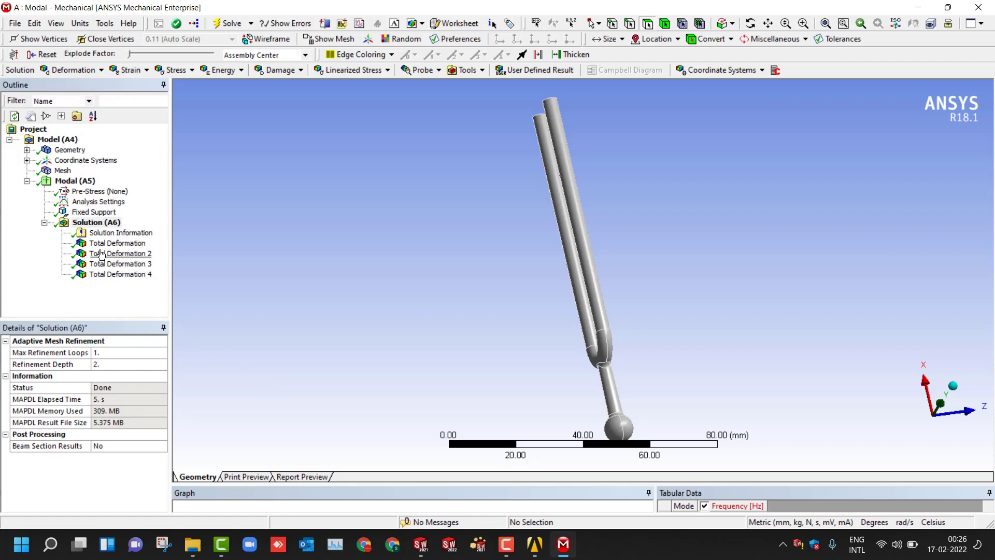
left_click(121, 274)
middle_click_drag(408, 343, 724, 284)
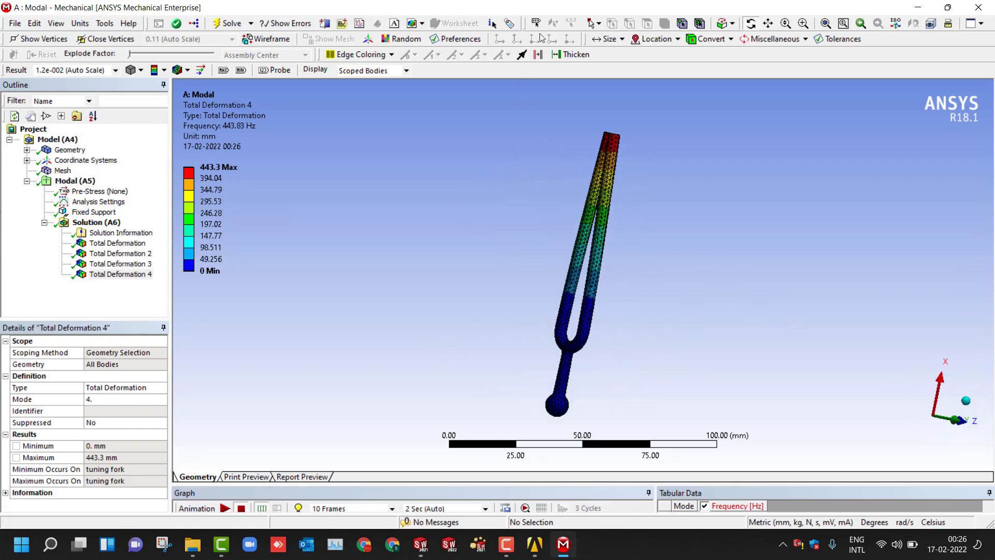
left_click_drag(556, 9, 1, 209)
Close the SOLIDWORKS mode list and advance the Amplitude1 plot to mode shape 4, with both prongs seen from the front.
left_click(702, 220)
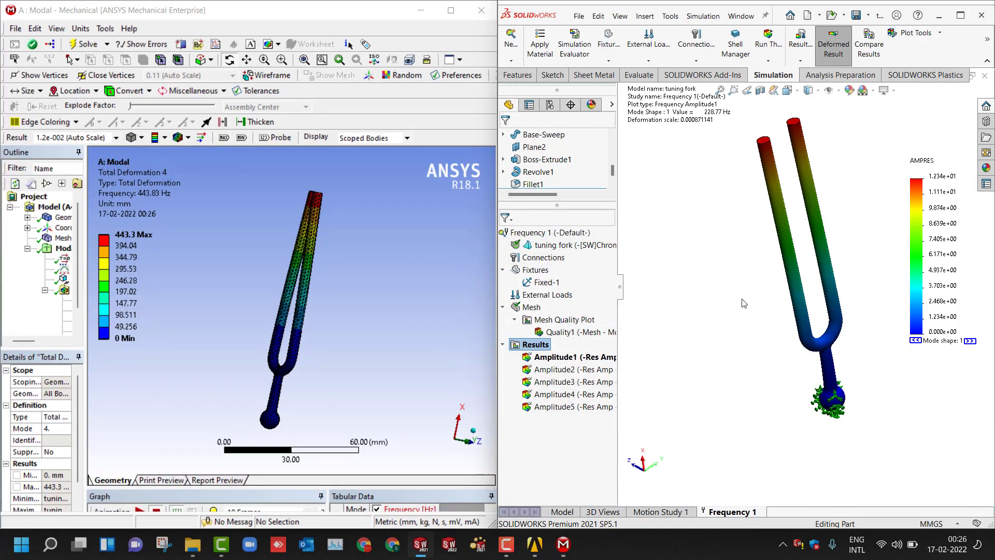
left_click(969, 340)
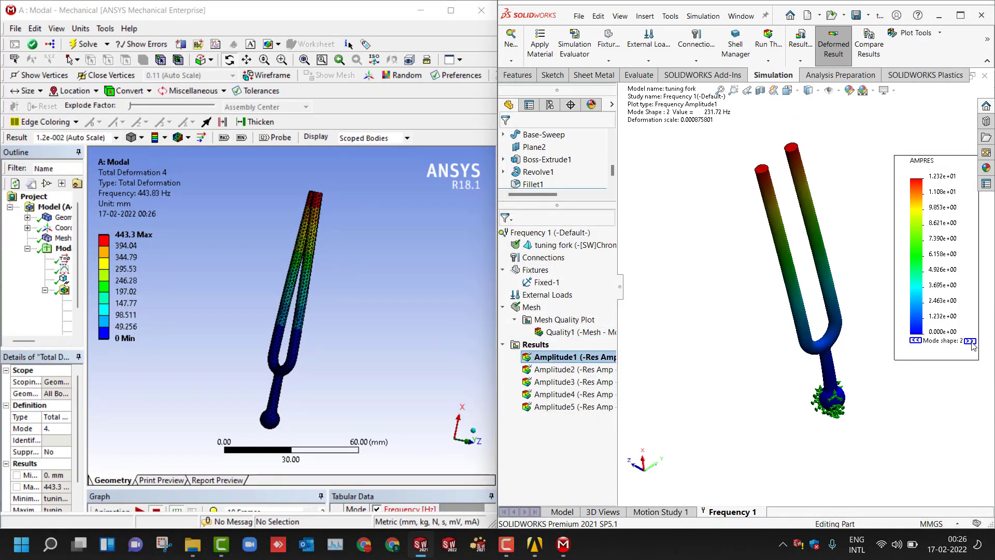
left_click(970, 340)
left_click(969, 341)
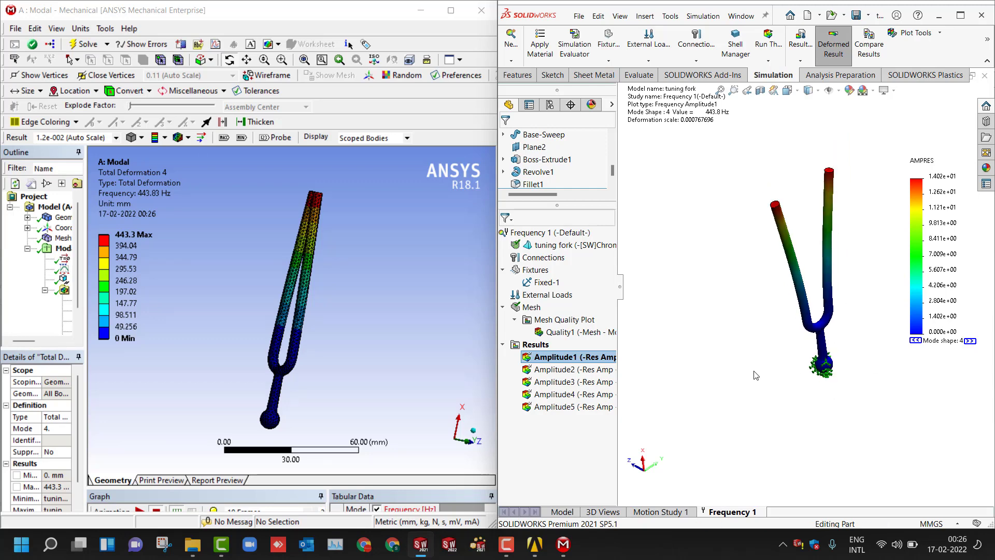
left_click_drag(684, 361, 673, 362)
Switch to ANSYS and animate the Total Deformation 4 mode shape with both prongs in view.
left_click_drag(311, 372, 315, 344)
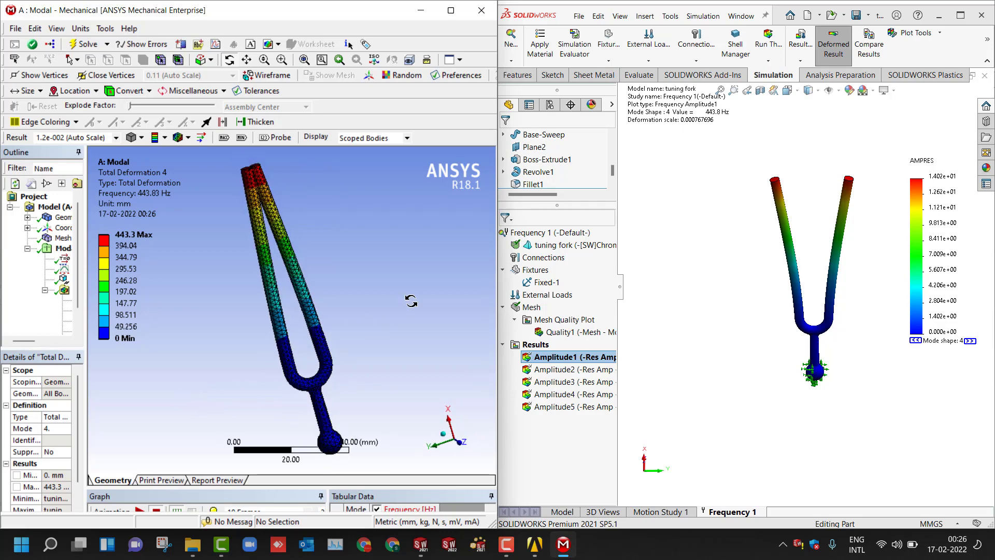
left_click_drag(415, 296, 418, 315)
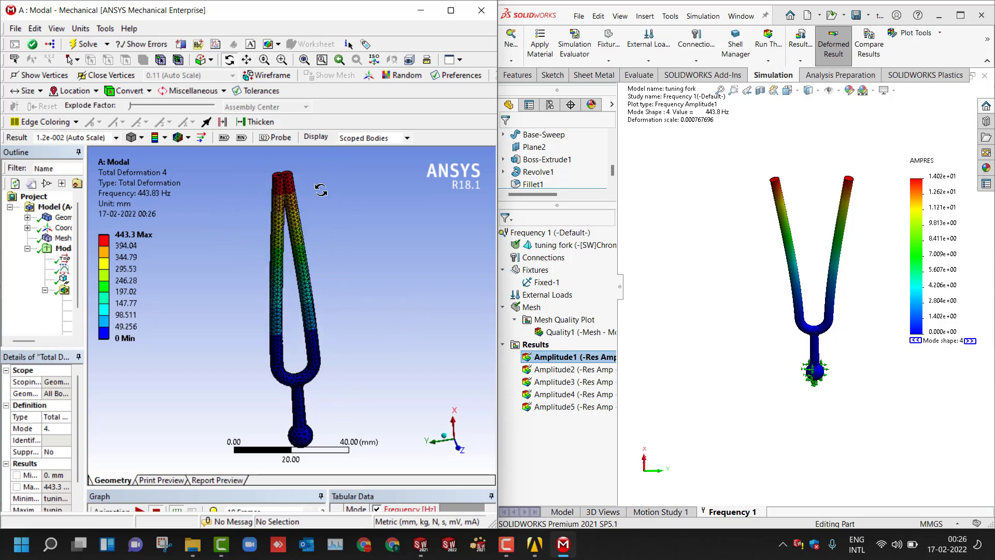
left_click(143, 512)
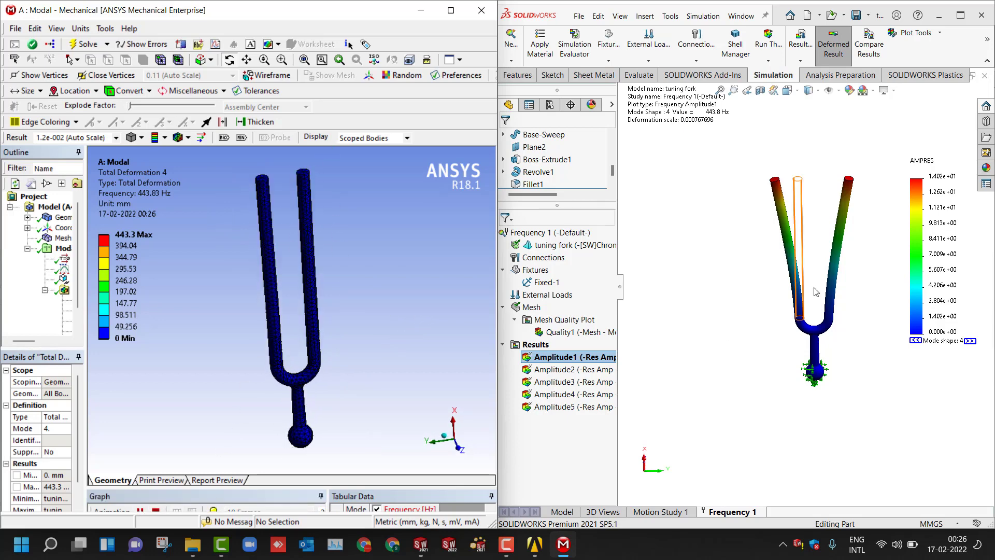
Switch to SOLIDWORKS and animate the mode shape 4 amplitude plot with the animation speed set to 24.
right_click(925, 260)
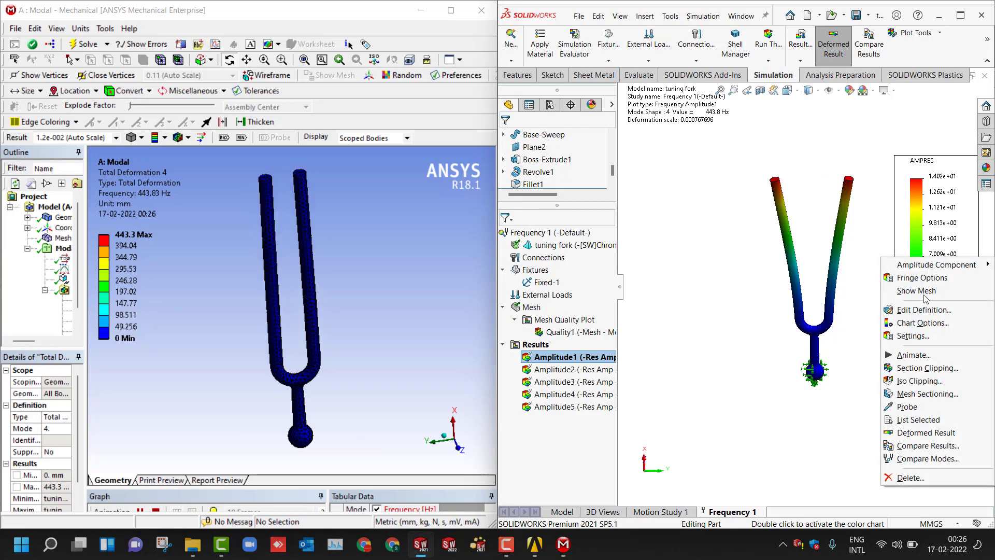
left_click(916, 355)
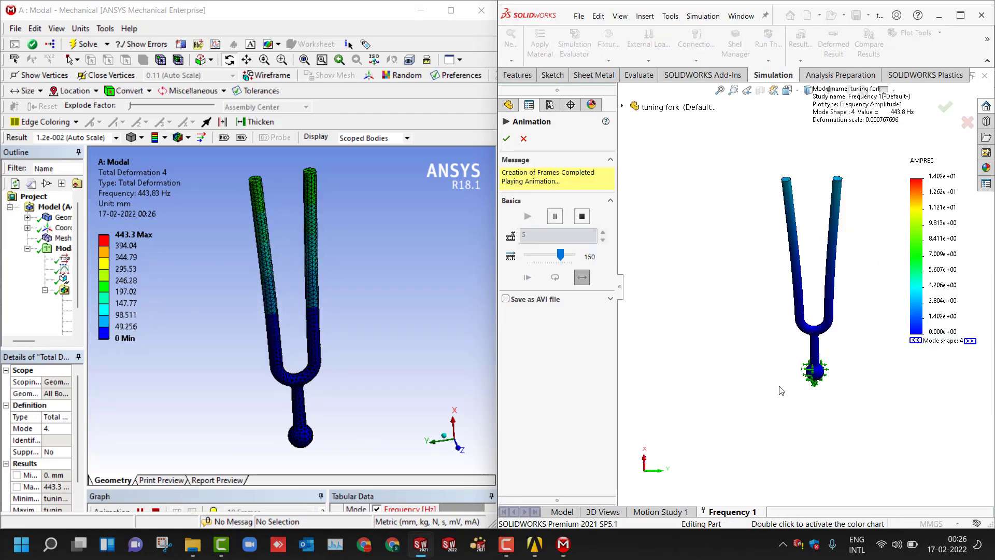
left_click_drag(562, 255, 533, 261)
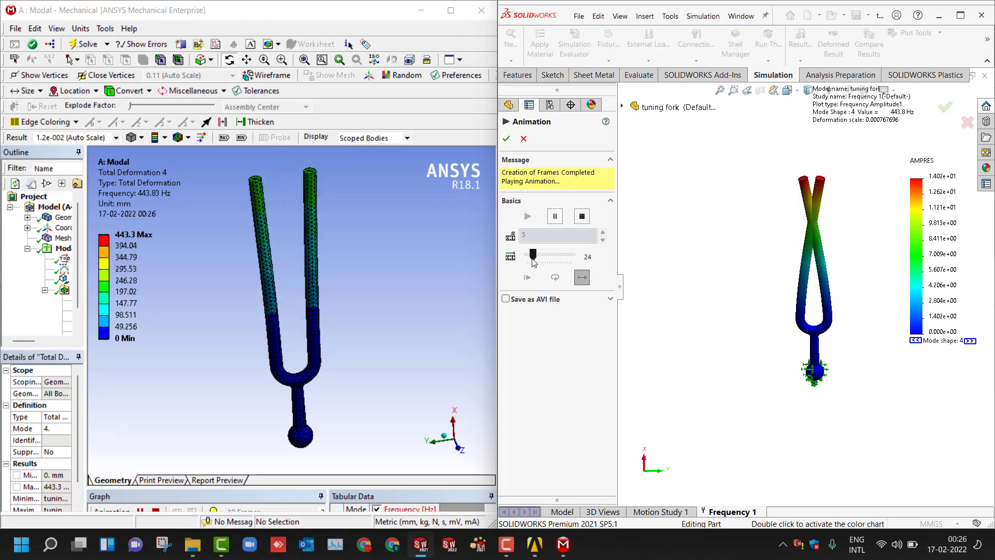